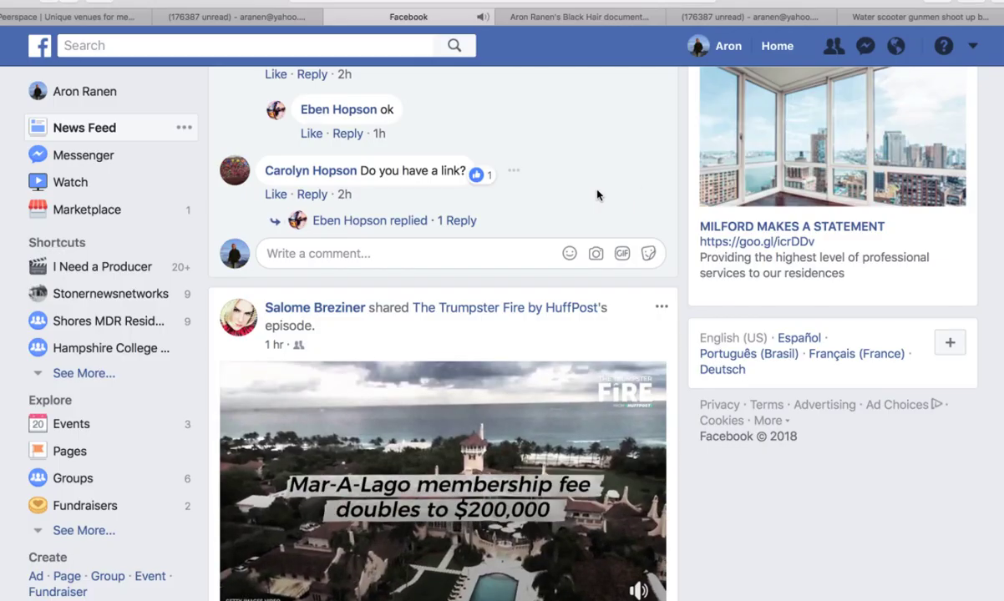
Stop playback and start a new project with a Custom video format.
scroll(596, 195, "down", 3)
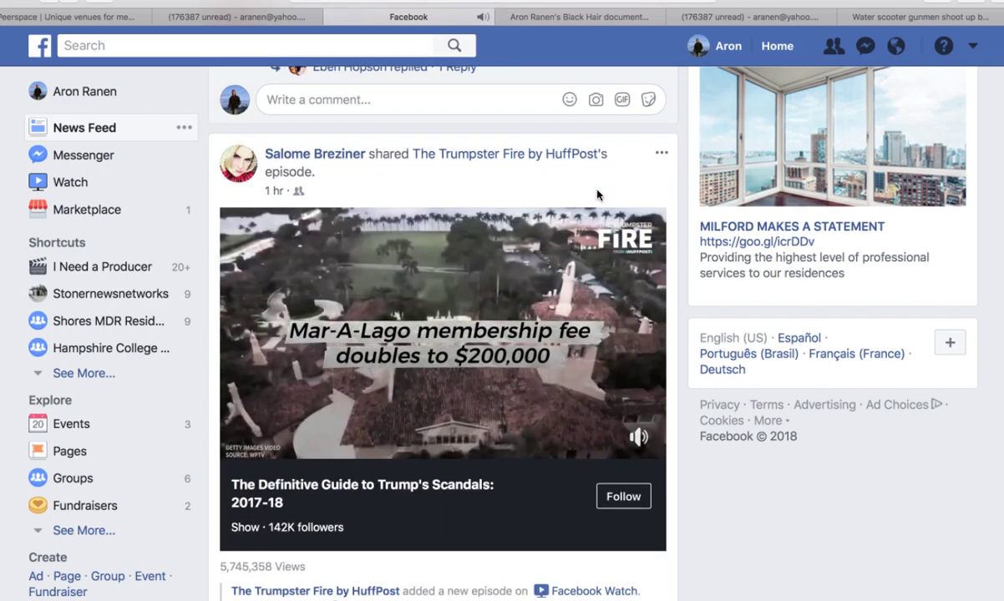
scroll(597, 196, "down", 5)
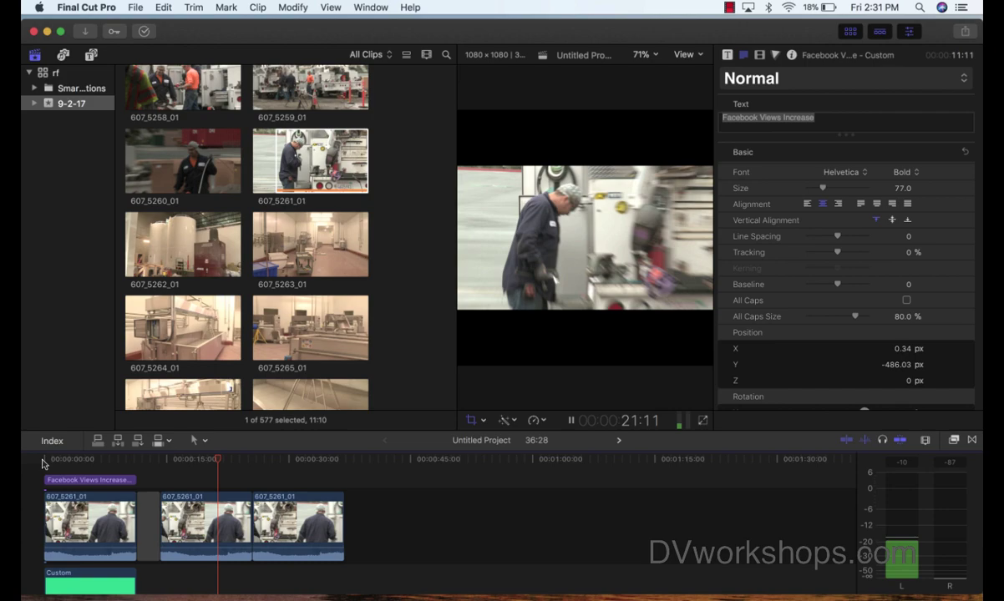
key("shift+c")
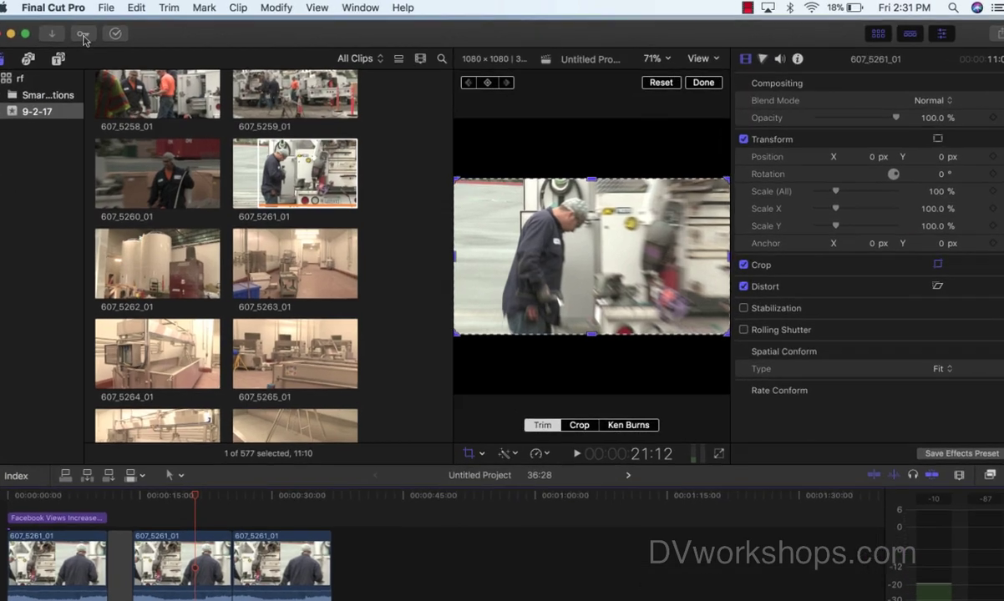
left_click(135, 7)
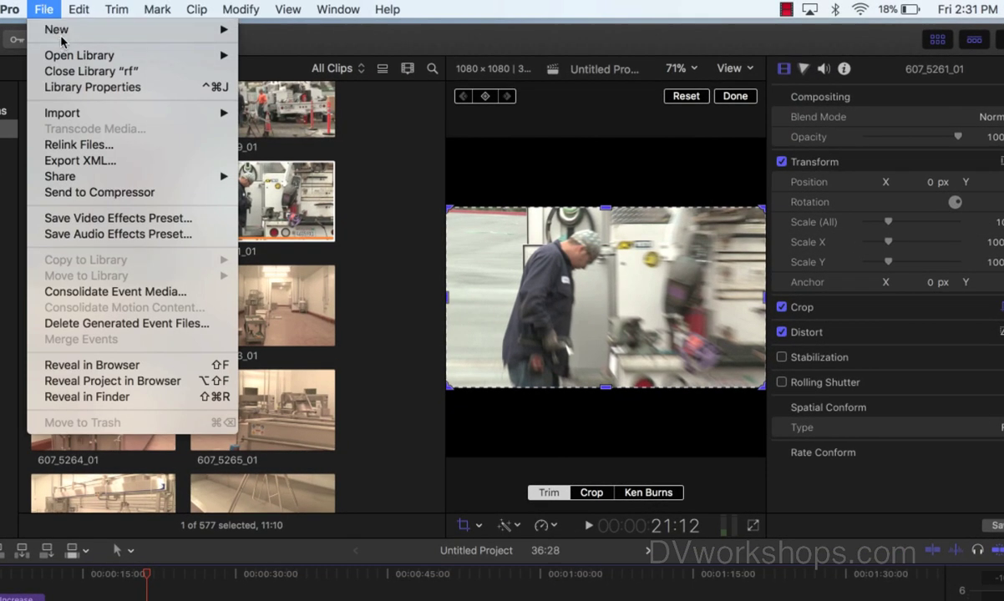
mouse_move(63, 30)
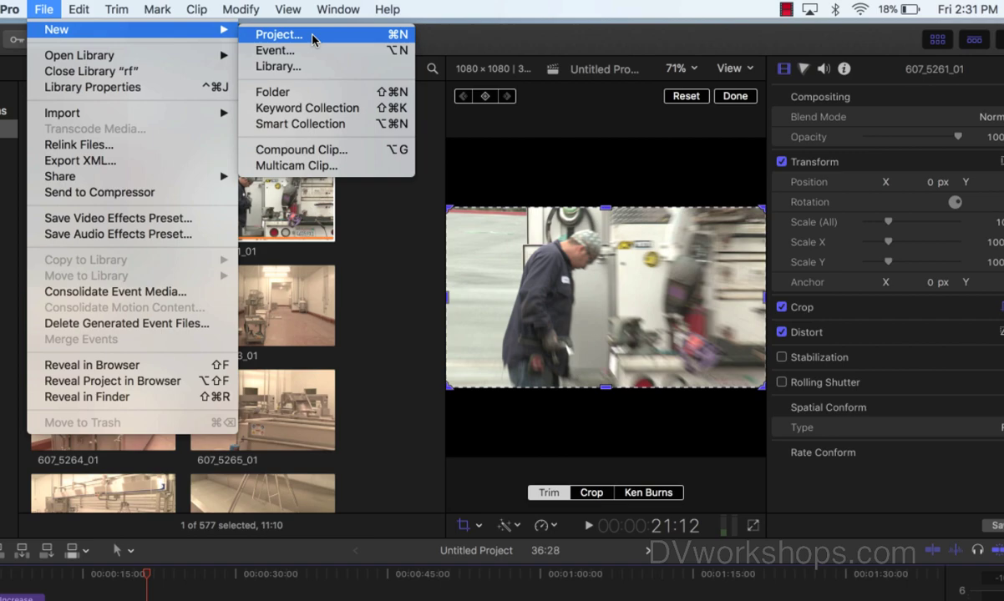
left_click(313, 38)
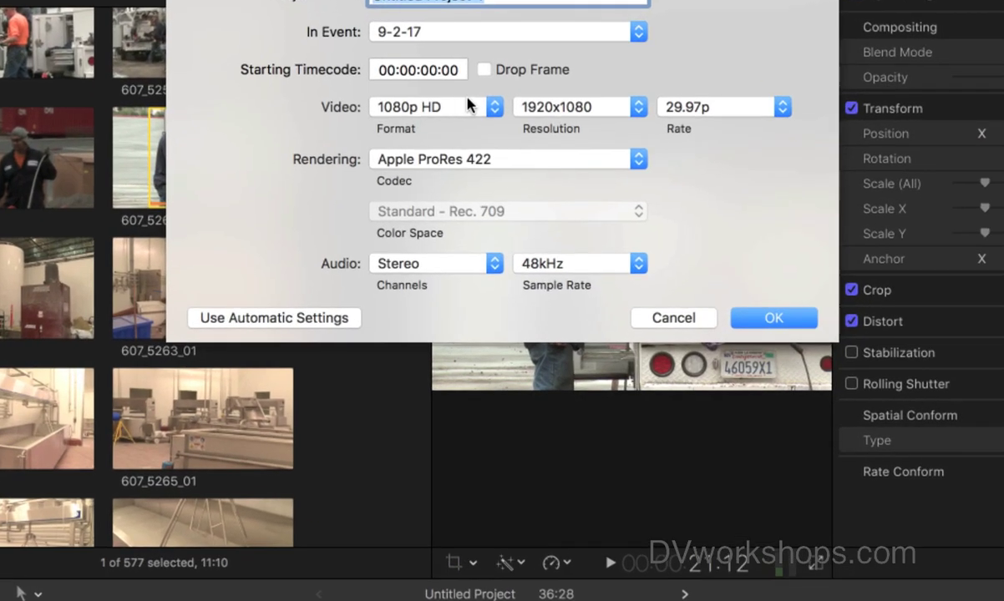
left_click(477, 157)
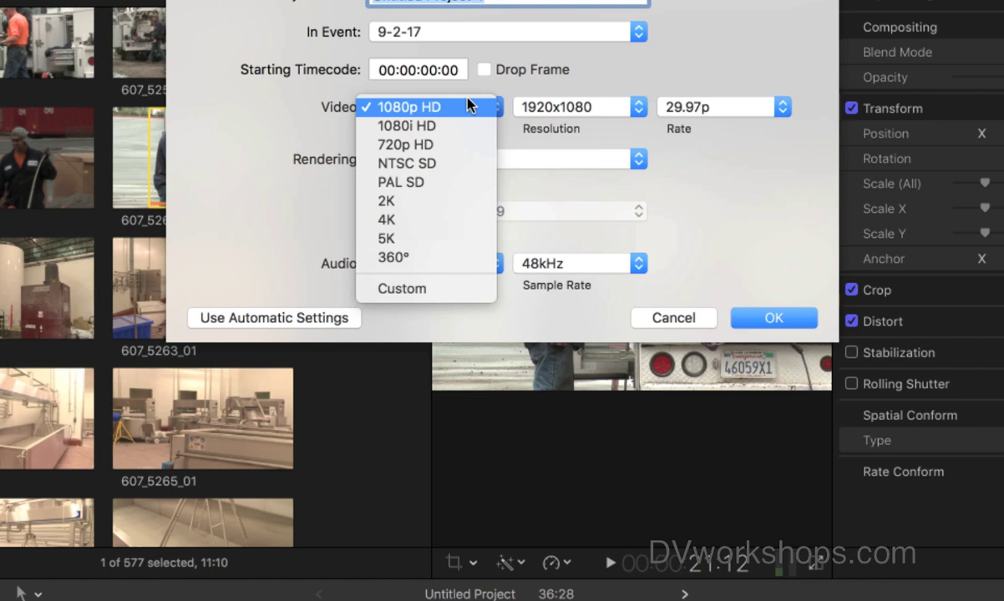
left_click(664, 58)
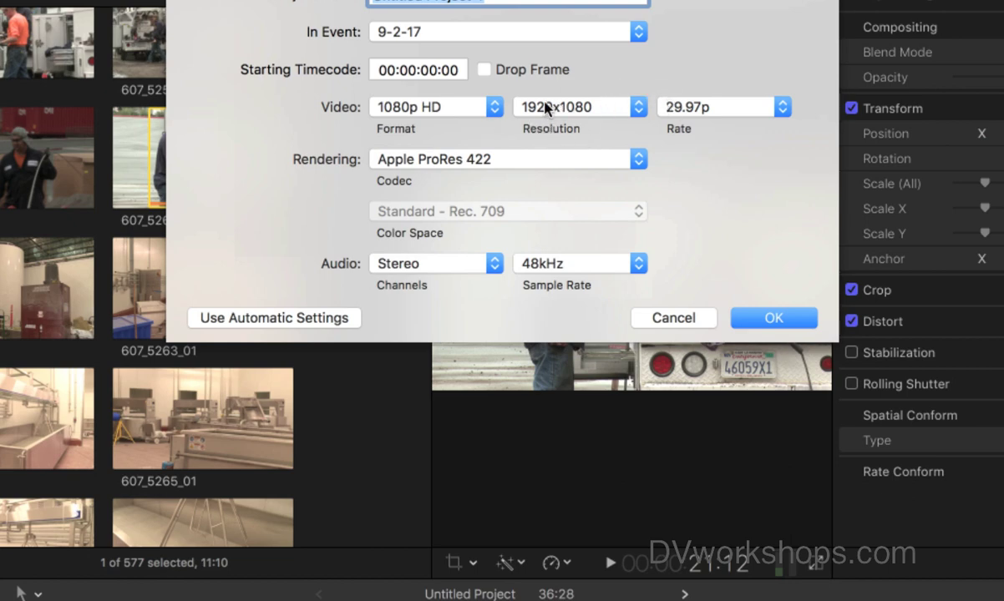
left_click(495, 109)
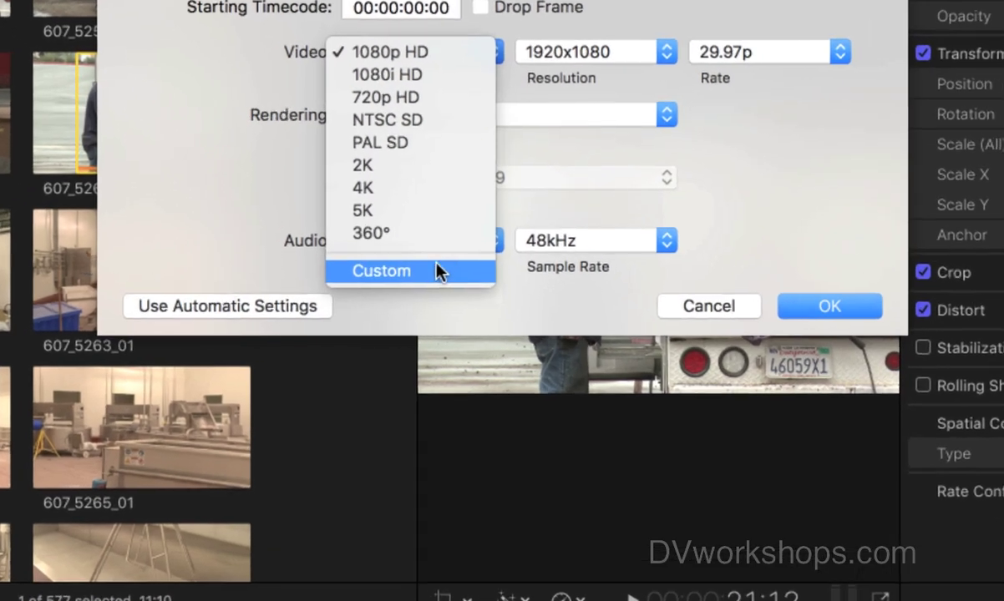
left_click(416, 269)
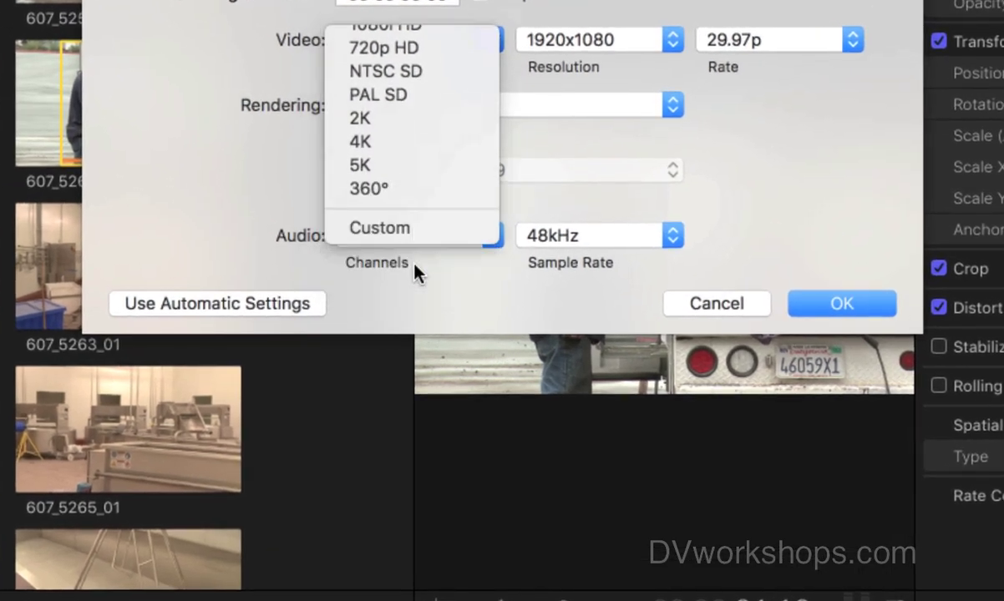
Set the project resolution to 1080×1080 at 30p and create it.
double_click(538, 40)
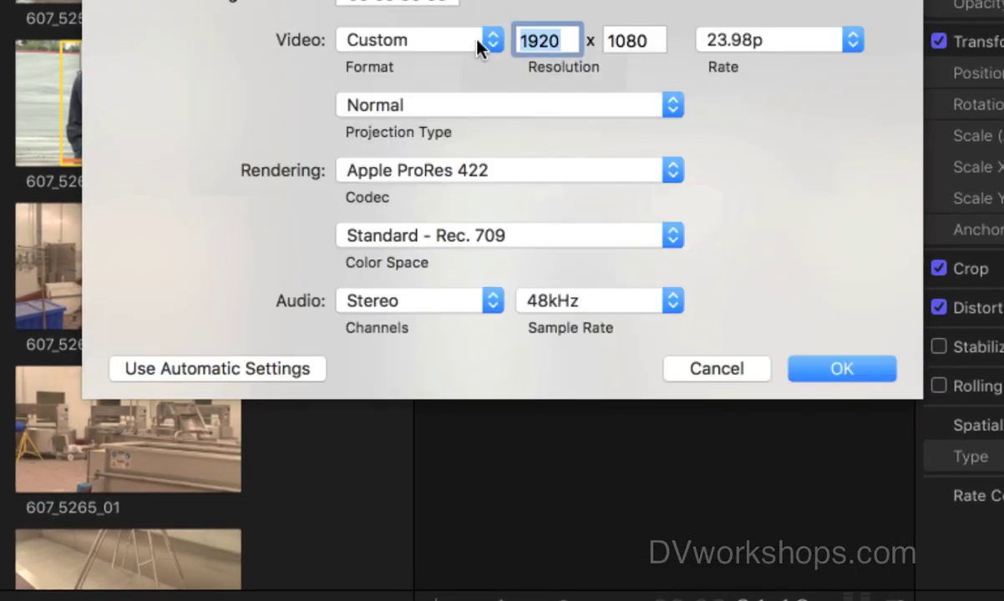
type("1080")
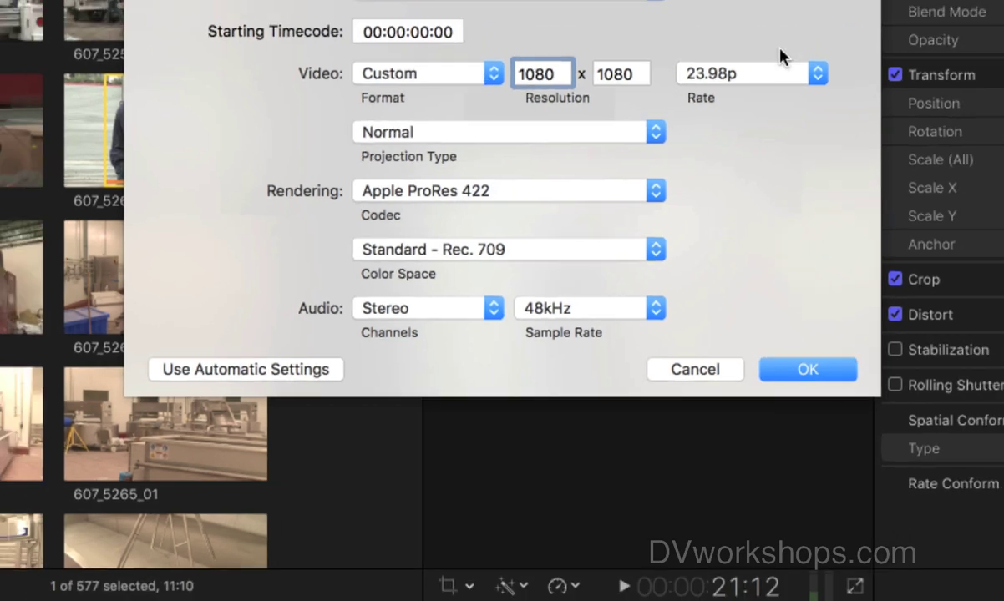
left_click(845, 40)
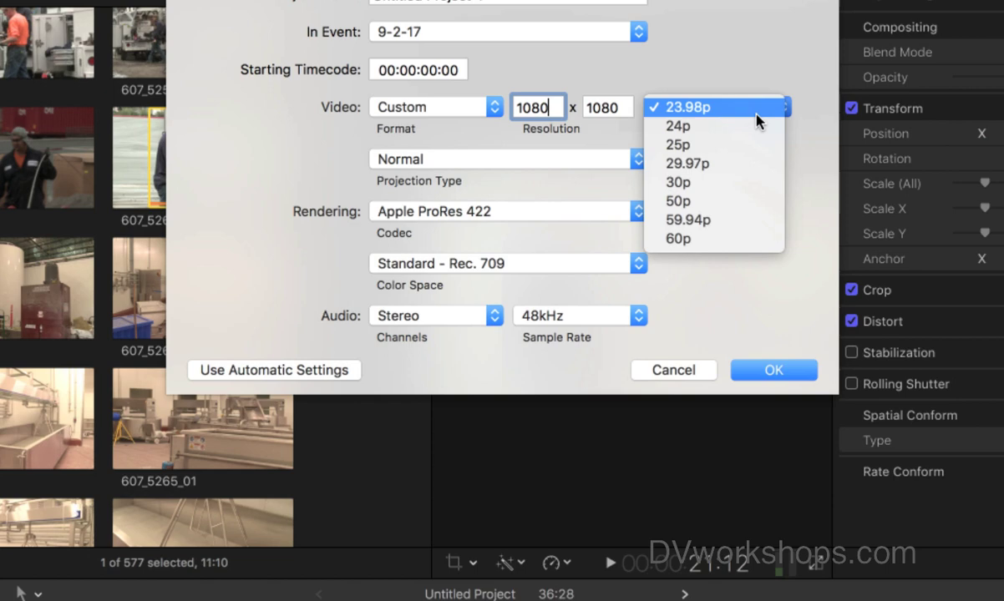
left_click(743, 182)
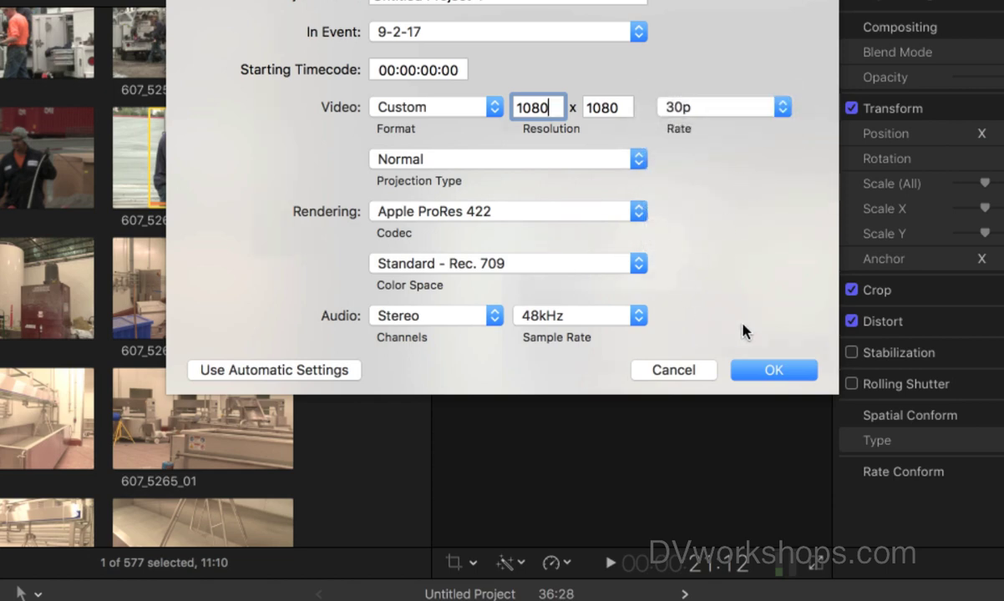
left_click(772, 373)
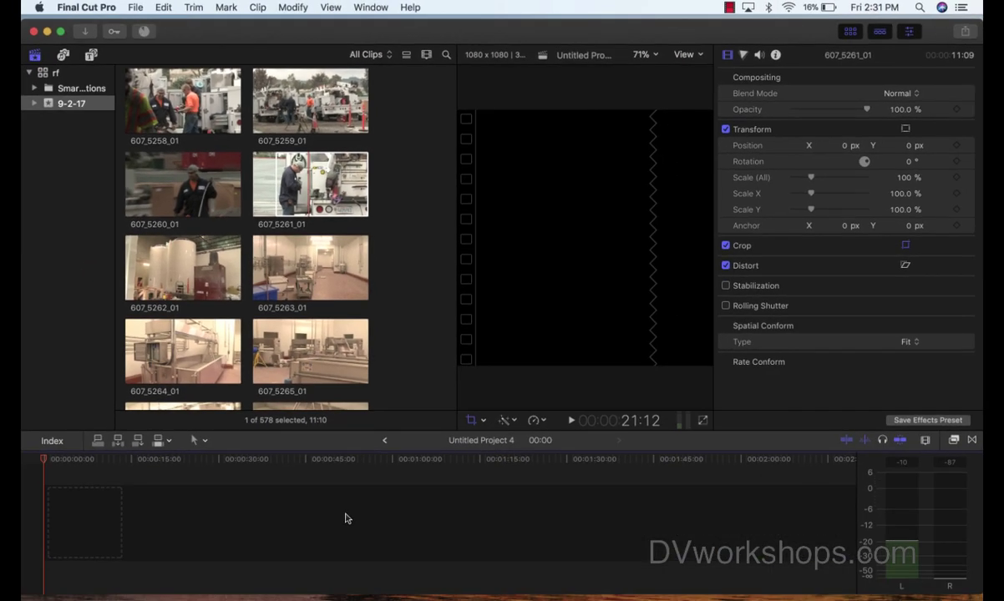
Append clip 607_5261_01 to the timeline, play it from the start, and show the Inspector.
left_click(261, 191)
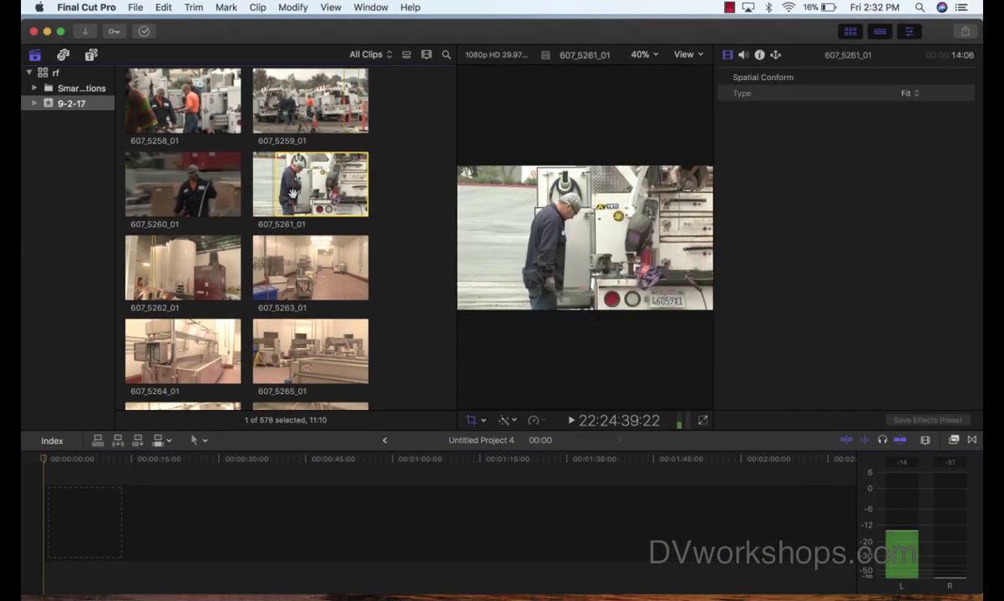
key("e")
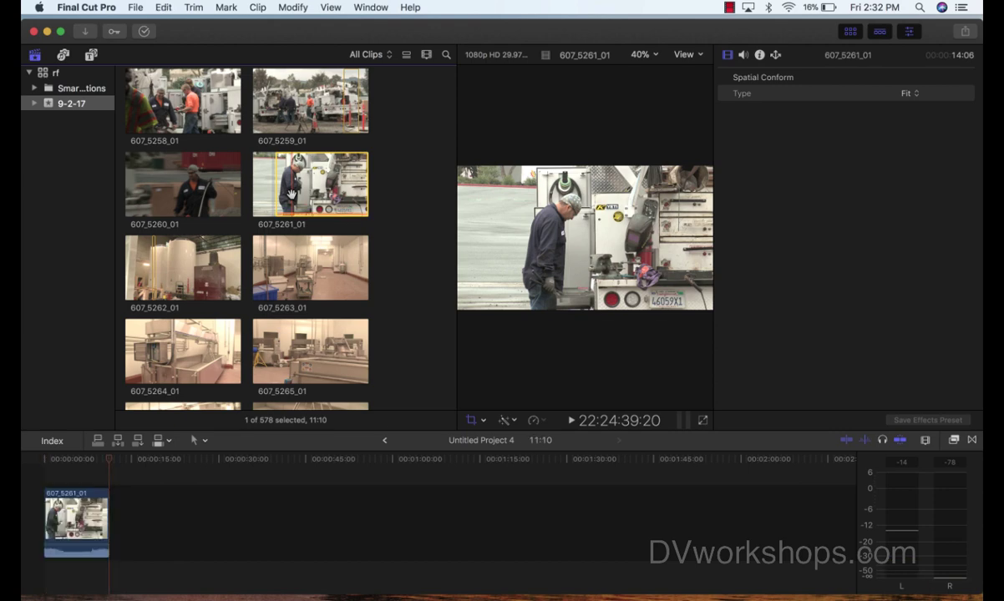
left_click(63, 460)
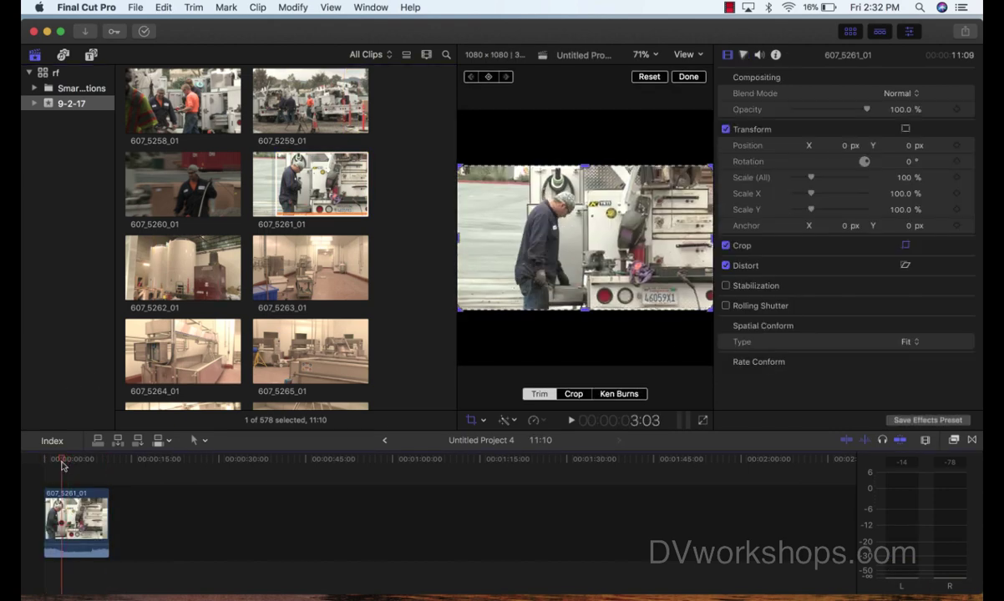
key("space")
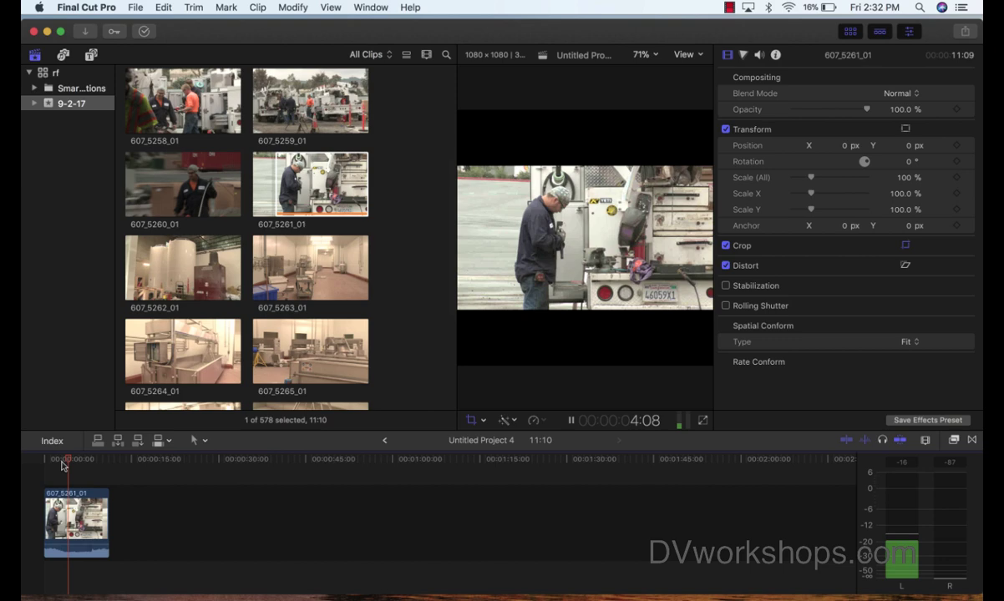
key("shift+c")
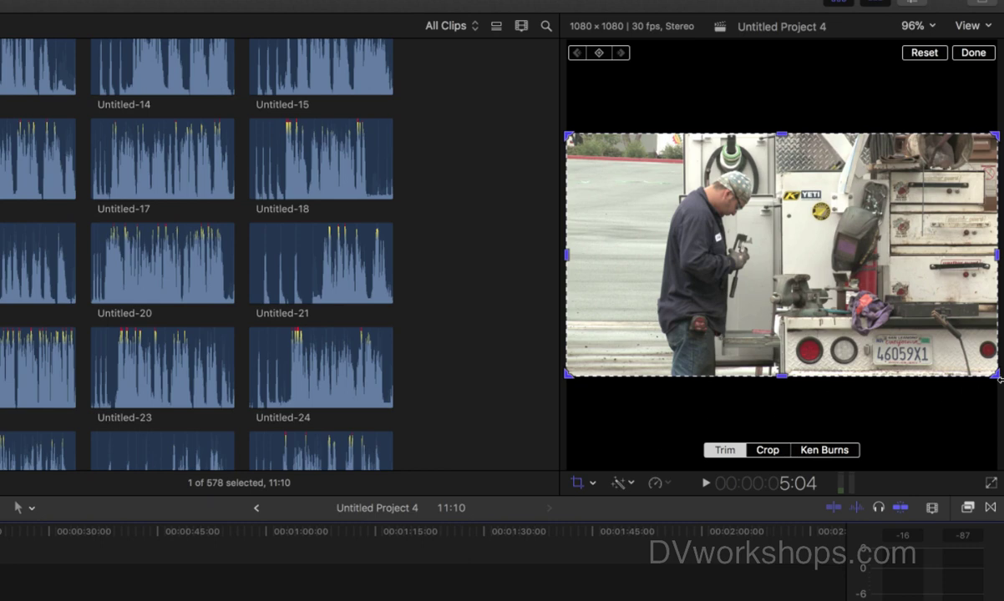
left_click(920, 3)
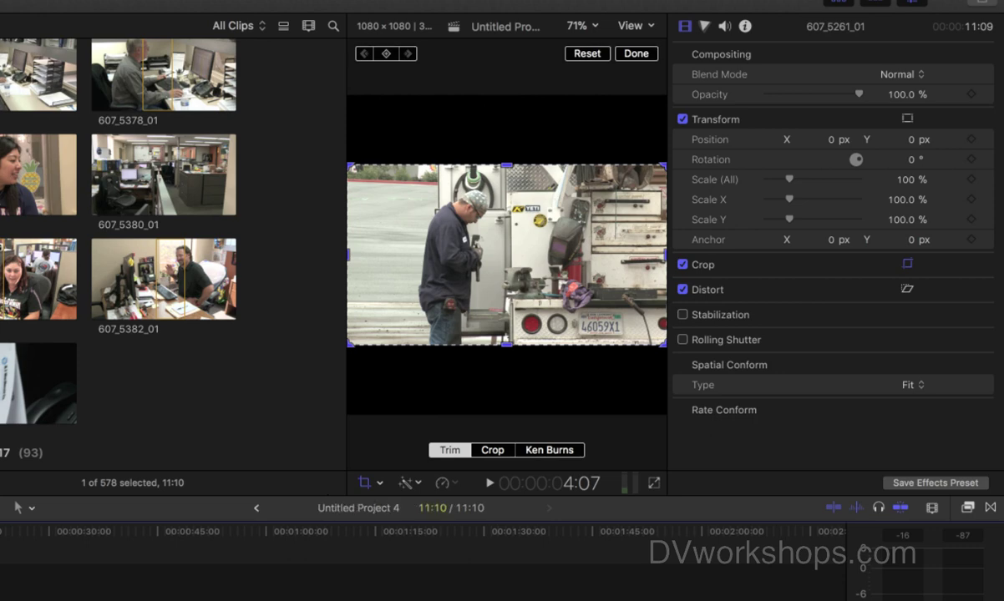
Set the clip's Spatial Conform to Fill, leave crop editing, and preview playback.
left_click(915, 385)
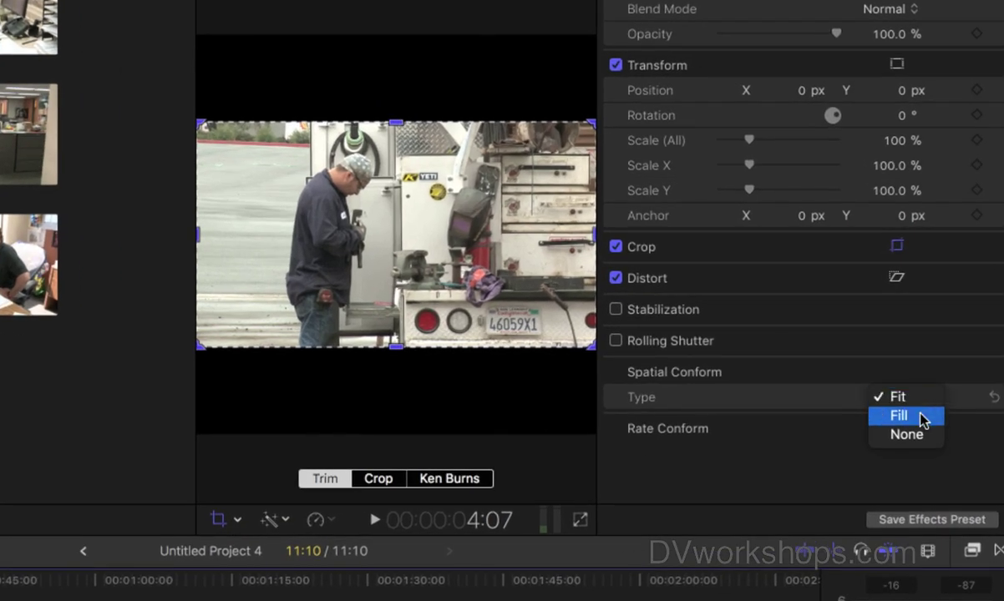
left_click(923, 417)
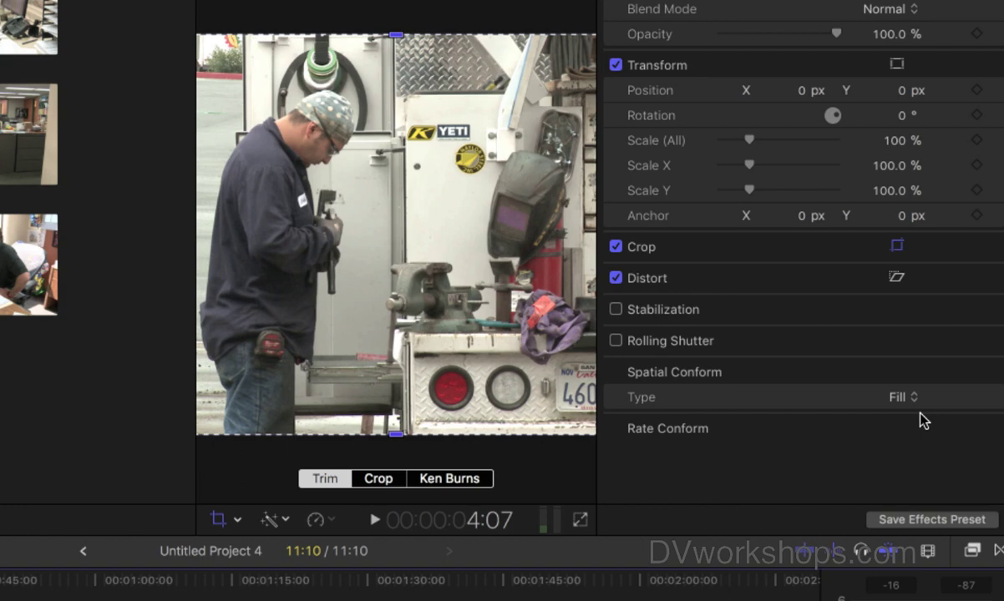
left_click(218, 523)
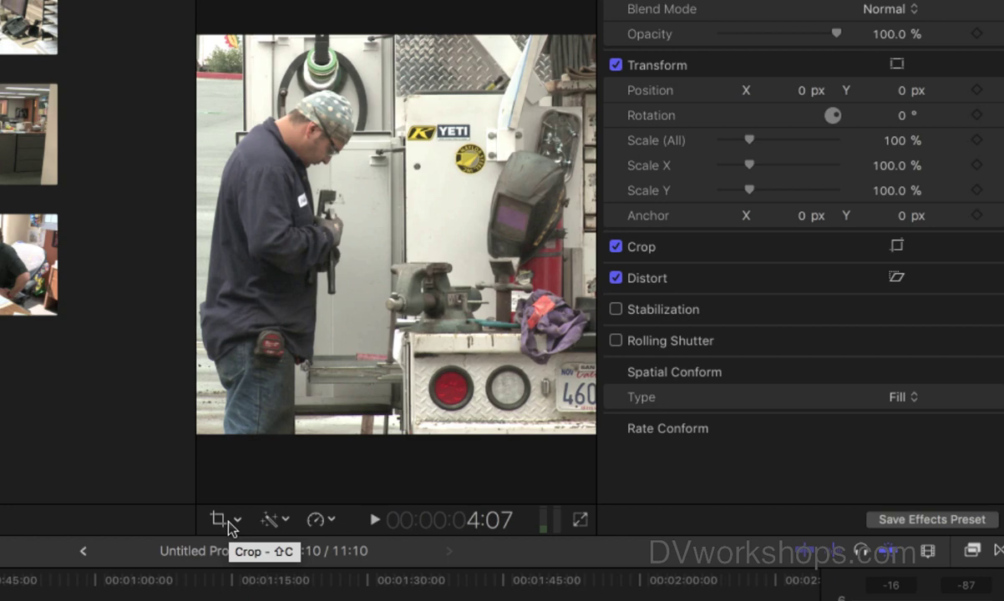
key("space")
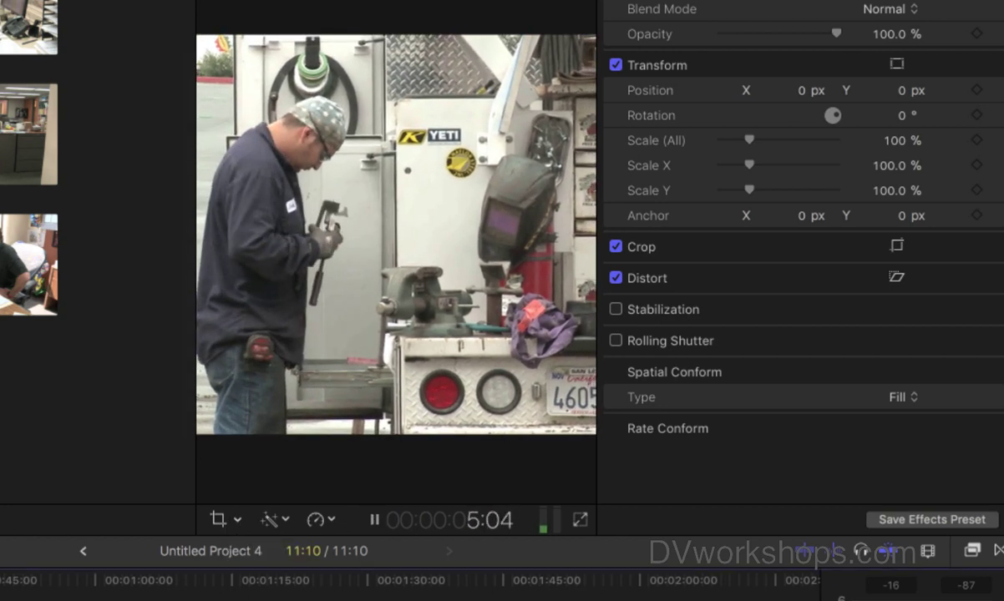
key("space")
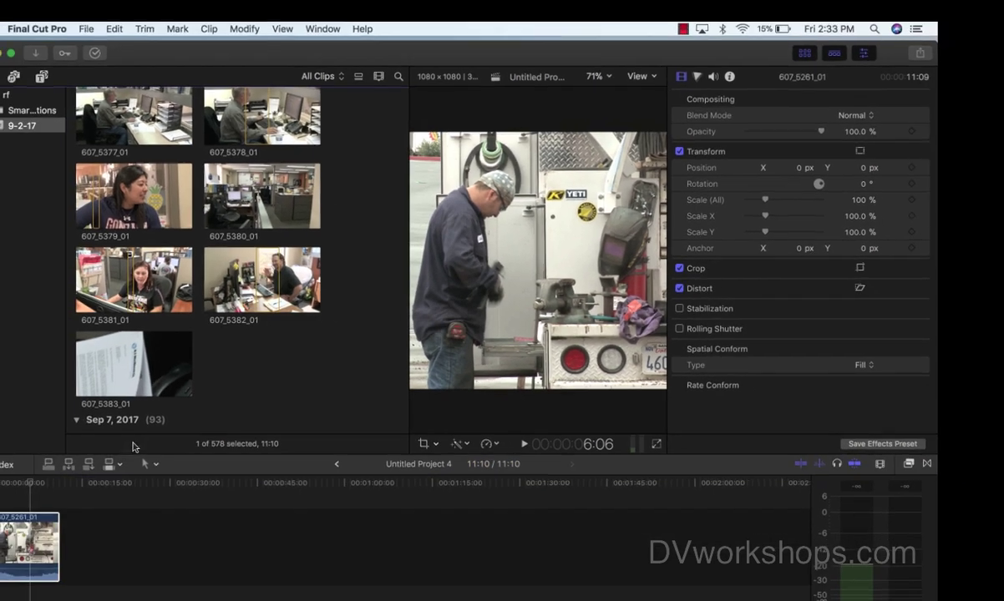
From the project start, crop 139 px off the clip's bottom and trim some off its top.
left_click(0, 528)
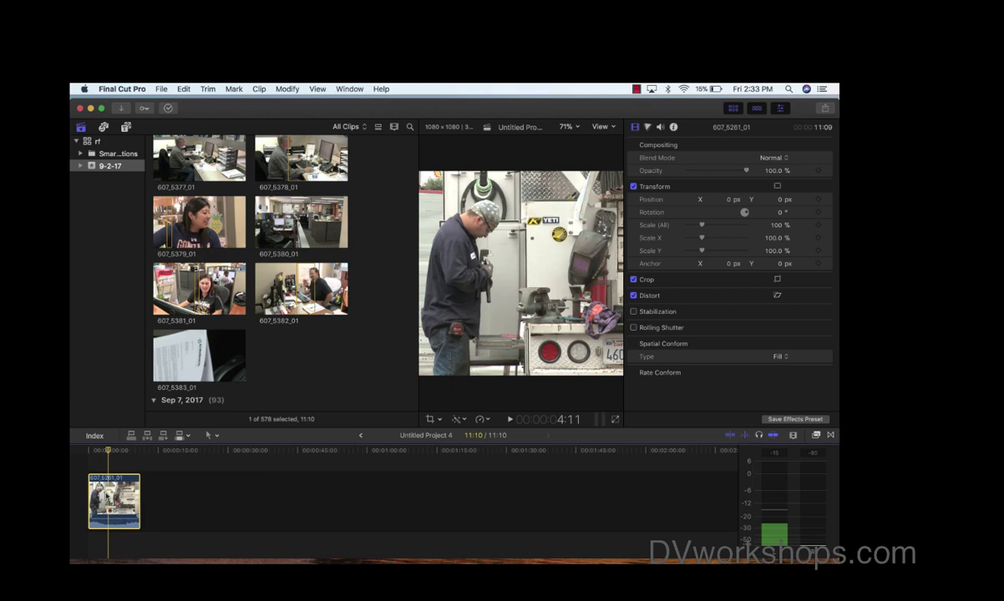
left_click(431, 419)
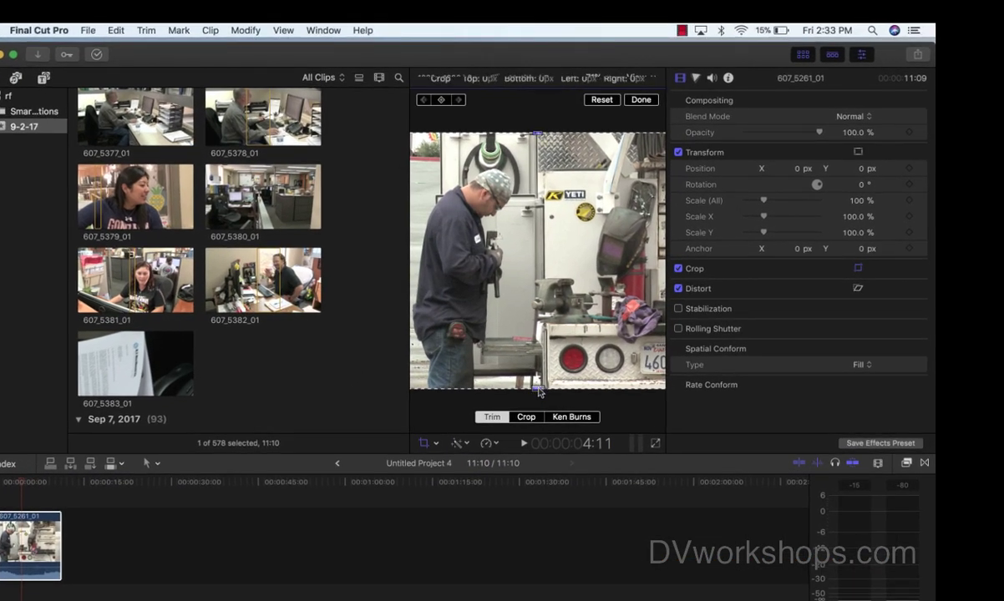
left_click_drag(539, 391, 555, 347)
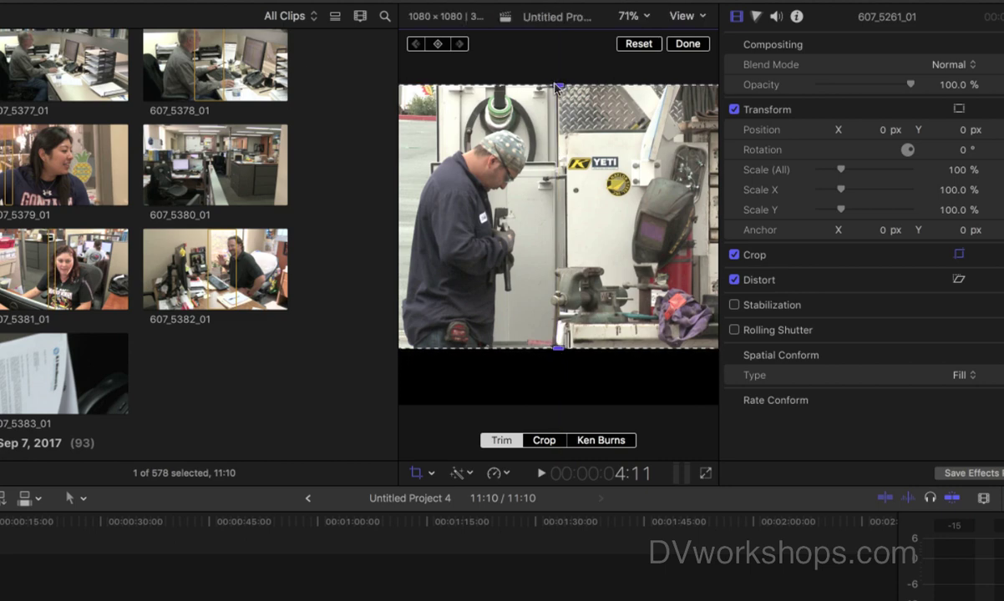
left_click_drag(557, 86, 558, 115)
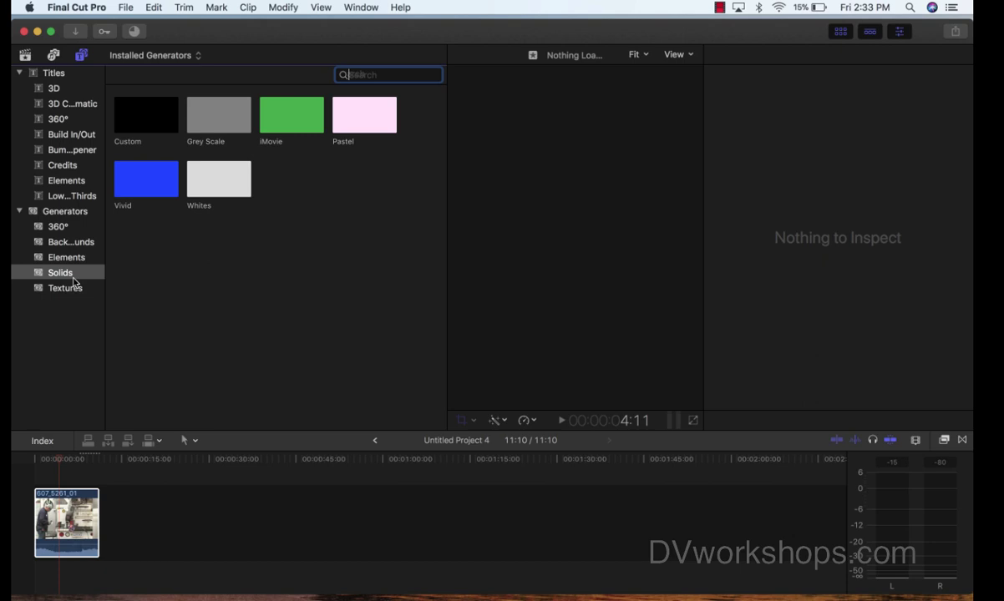
Place a Custom solid under clip 607_5261_01 and extend it to 11:10.
left_click(138, 128)
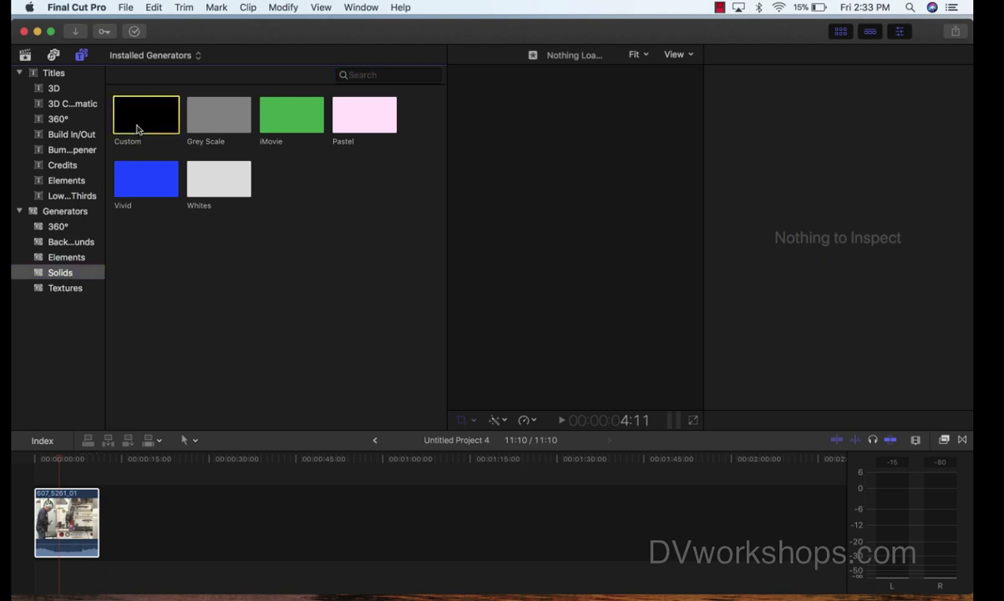
left_click_drag(138, 128, 39, 590)
key("shift+c")
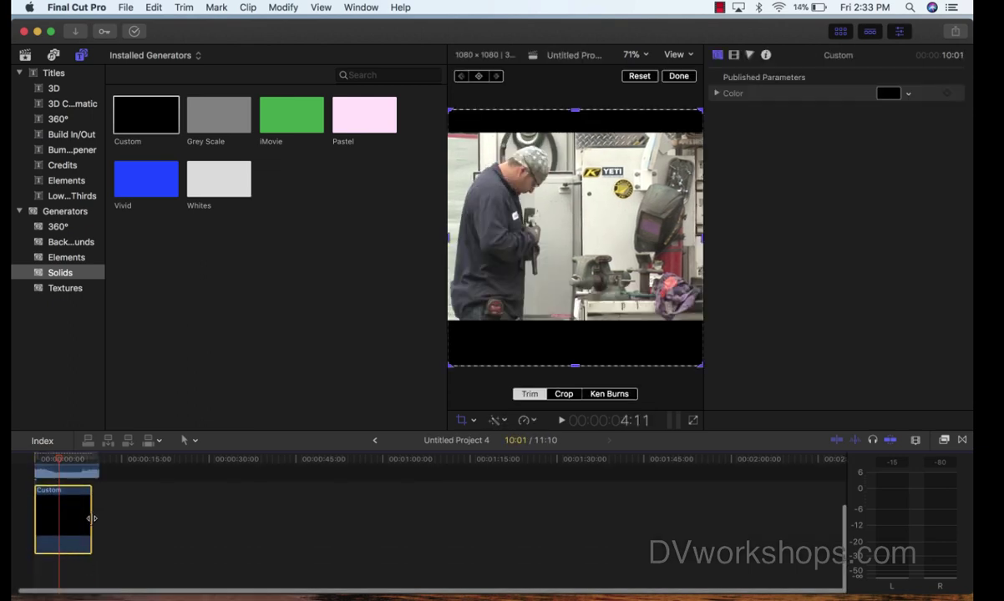
left_click_drag(92, 519, 96, 518)
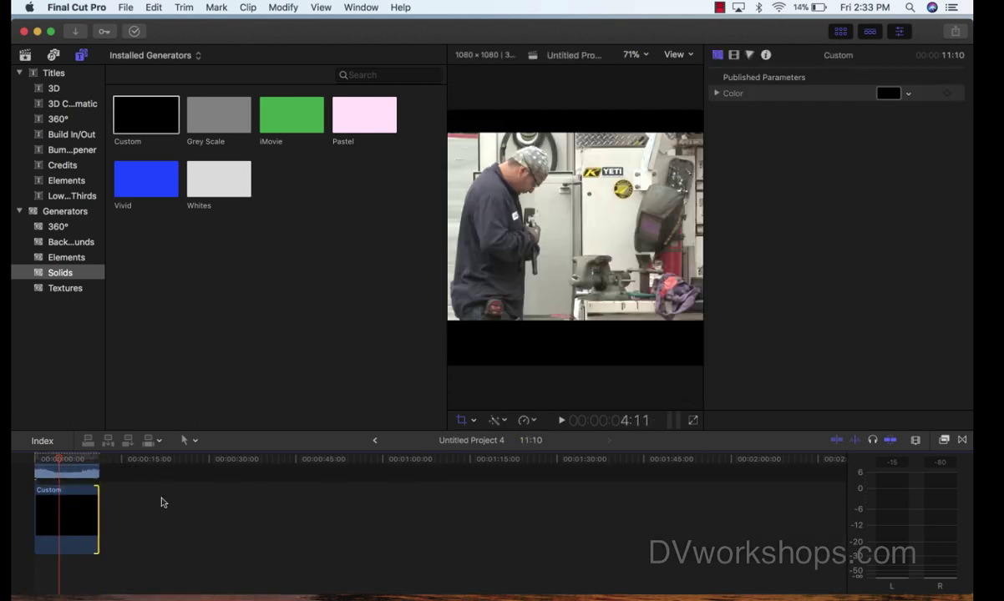
scroll(163, 501, "left", 2)
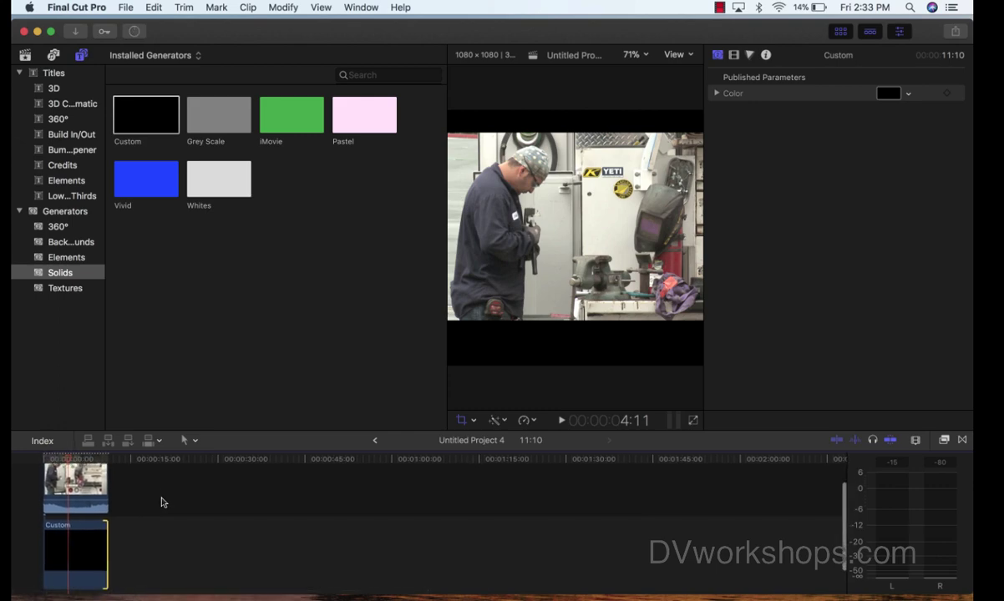
left_click(63, 547)
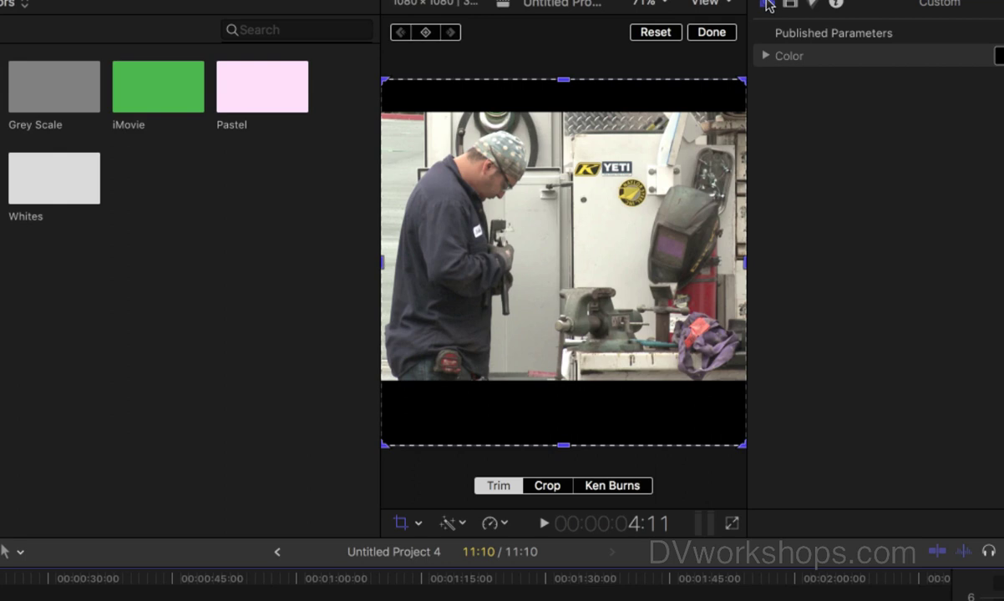
Change the Custom solid's colour to bright green.
left_click(789, 4)
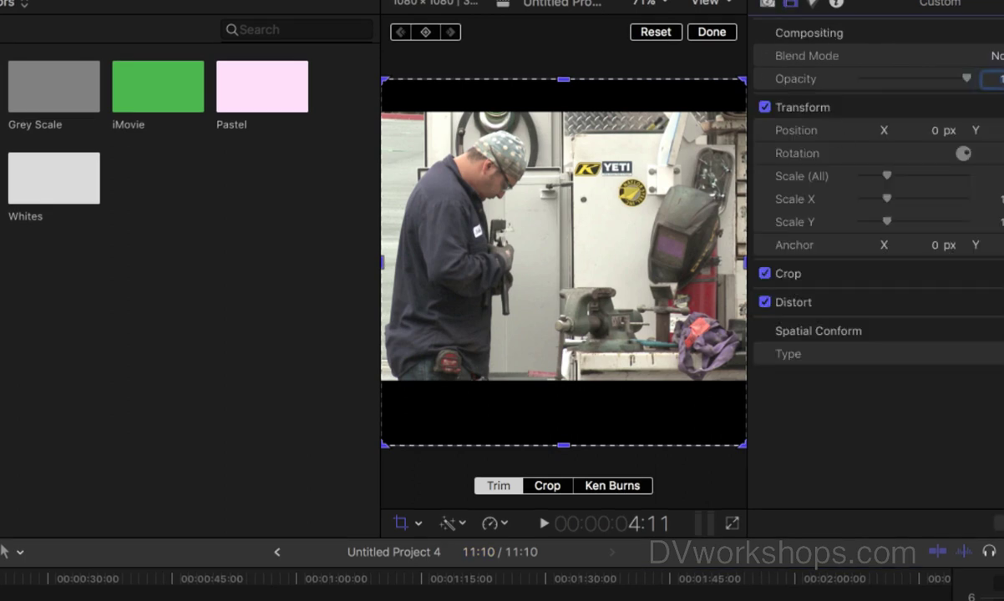
left_click(1000, 354)
left_click(999, 376)
left_click(768, 5)
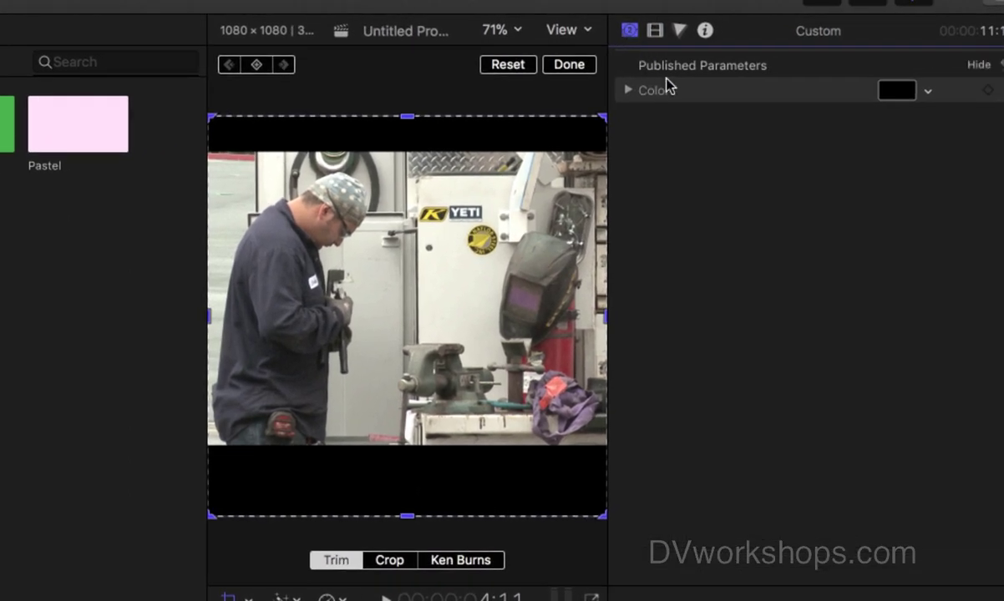
left_click(929, 92)
left_click_drag(935, 152, 903, 186)
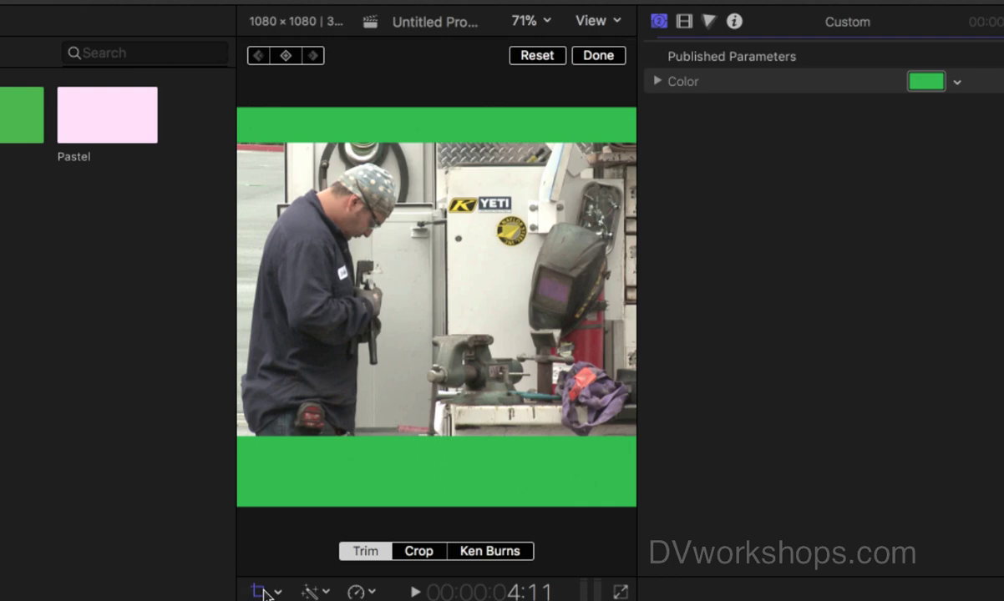
Leave crop editing and play back the project to preview the green background.
left_click(229, 598)
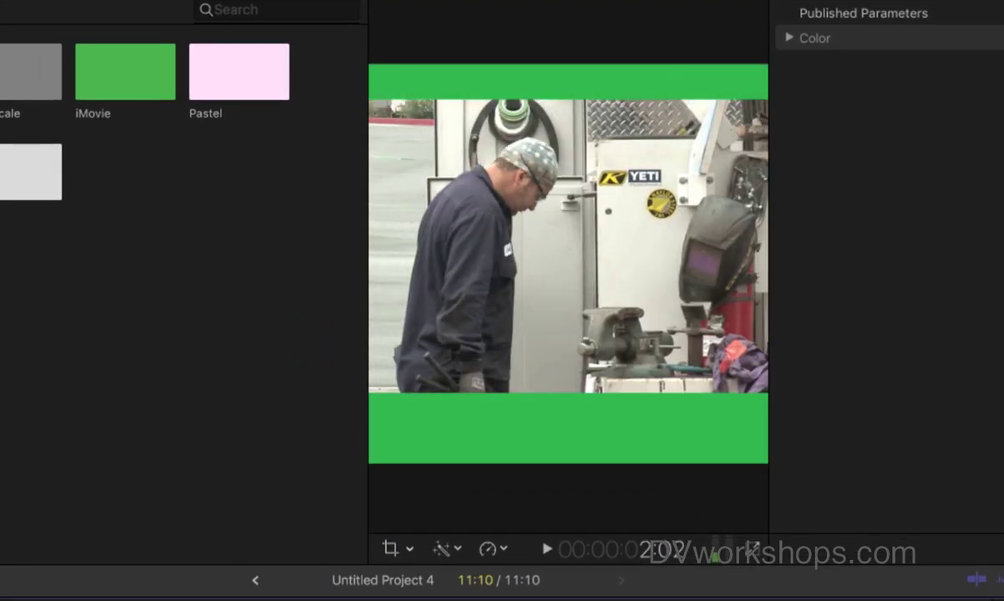
key("space")
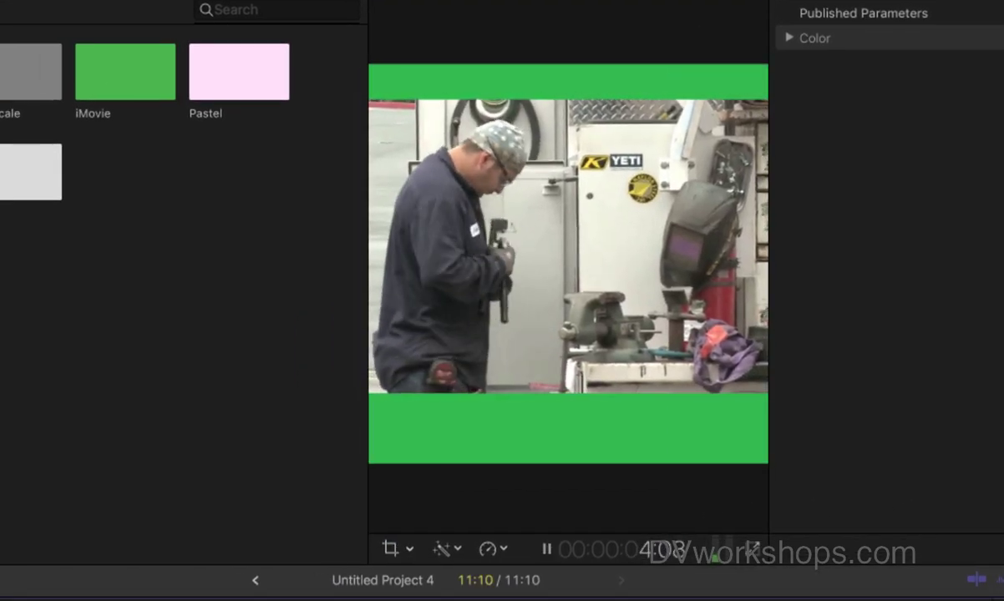
key("space")
left_click(390, 549)
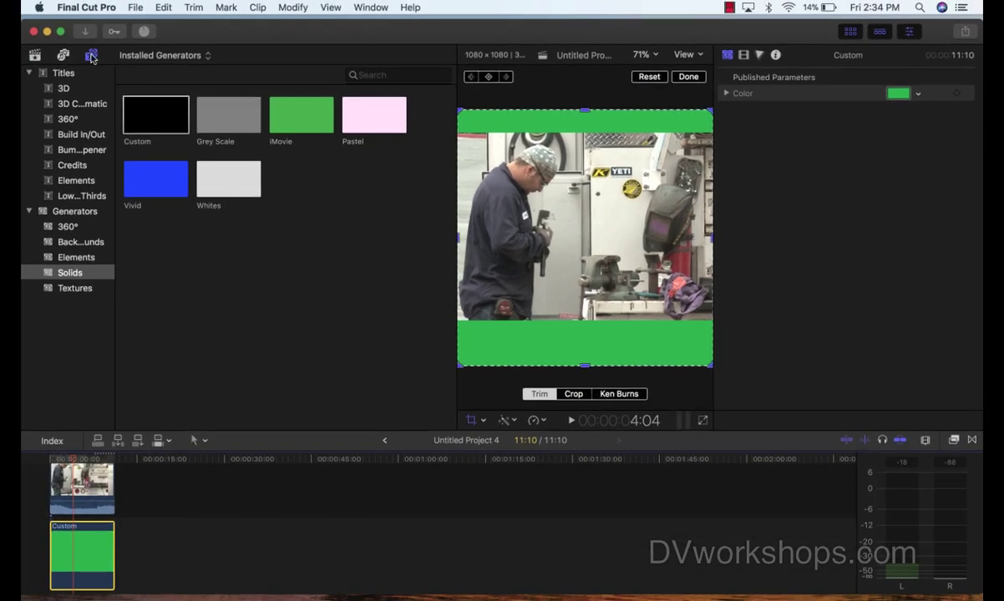
Add the Build In/Out Custom title to the timeline above the clip.
left_click(92, 56)
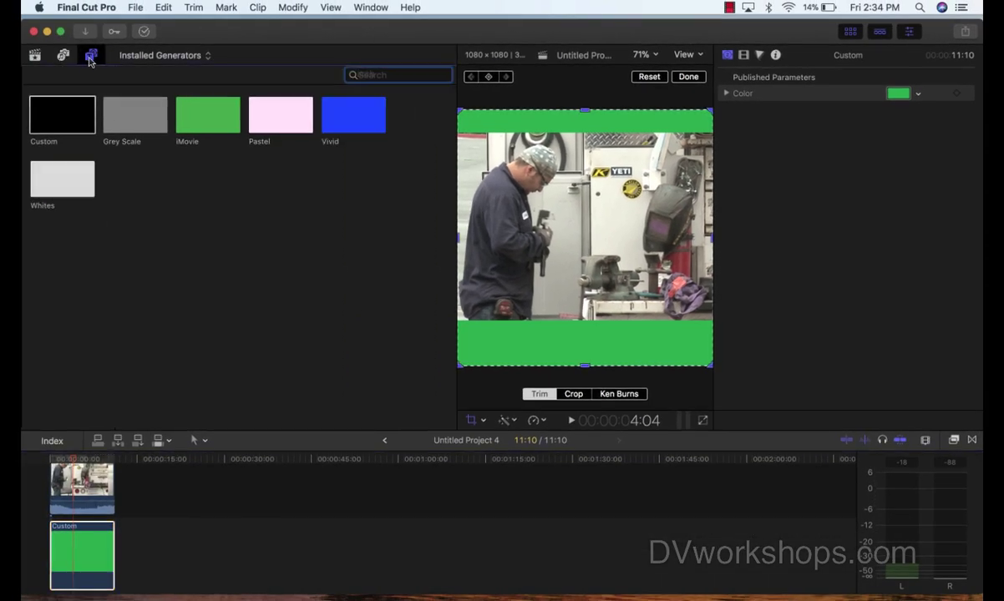
left_click(91, 57)
left_click(89, 58)
left_click(90, 57)
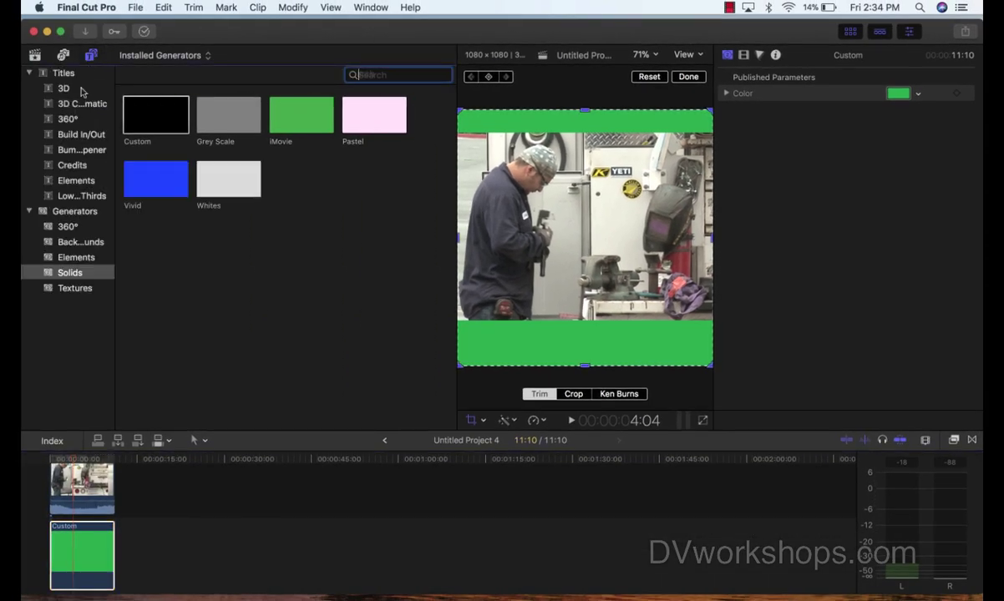
left_click(82, 134)
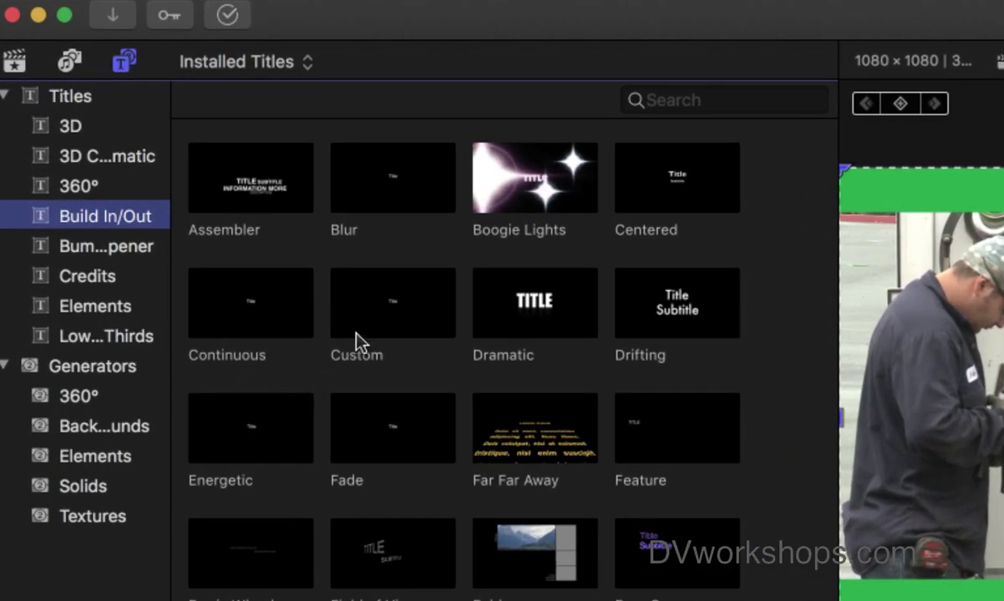
left_click(362, 321)
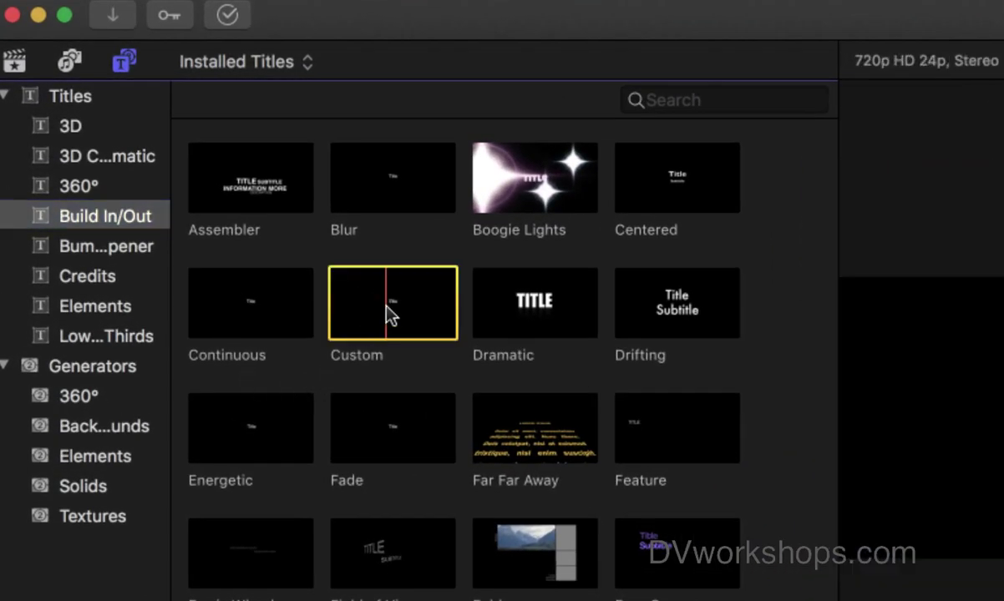
left_click_drag(385, 314, 238, 600)
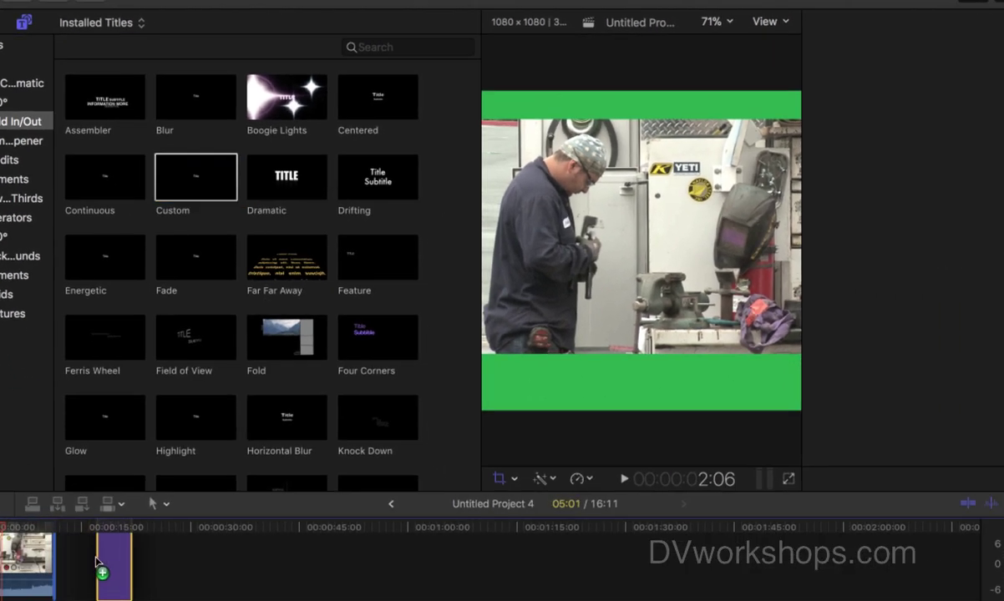
left_click_drag(97, 561, 11, 551)
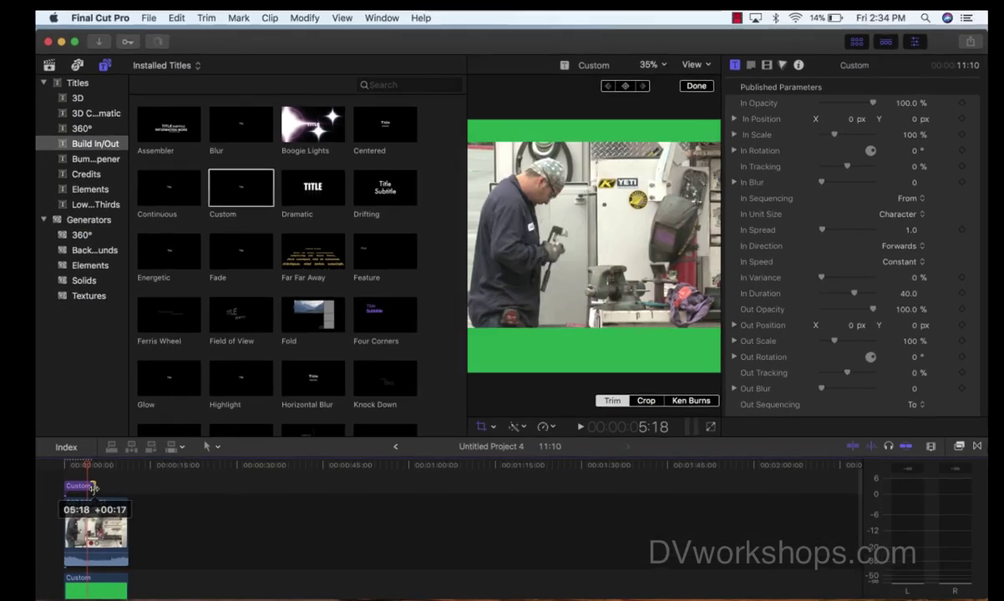
Stretch the title across the whole clip and select it with the playhead over it.
left_click_drag(94, 488, 127, 484)
left_click(179, 463)
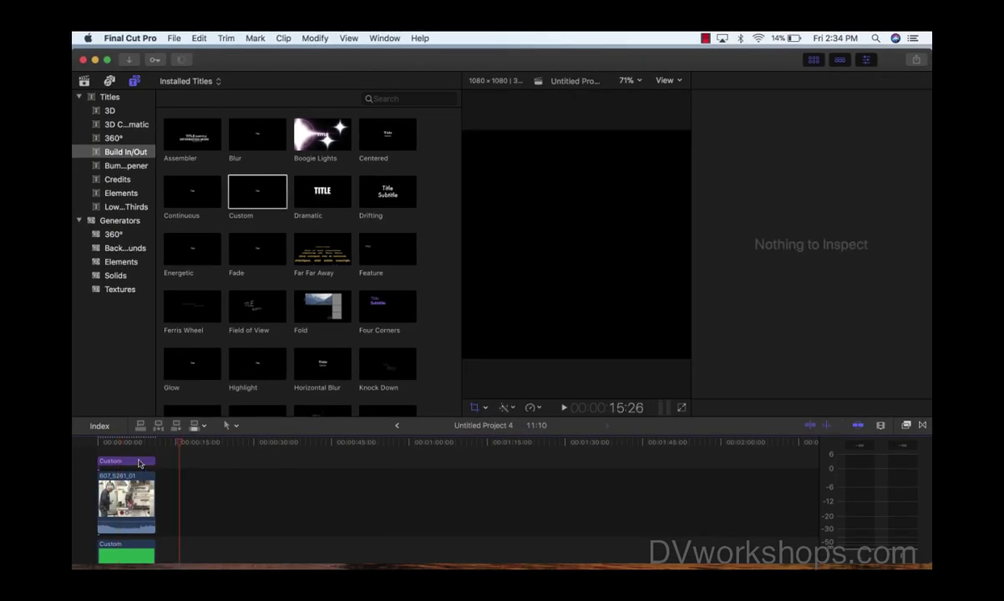
left_click(136, 462)
left_click(123, 444)
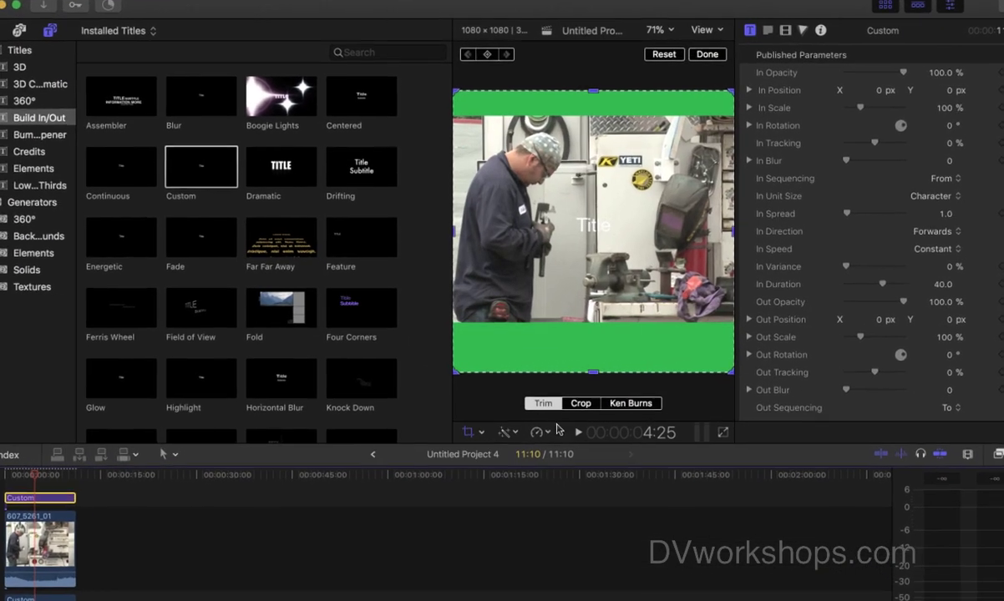
Move the title into the lower green bar, retype it as 'More Facebook Views', and preview.
left_click(467, 435)
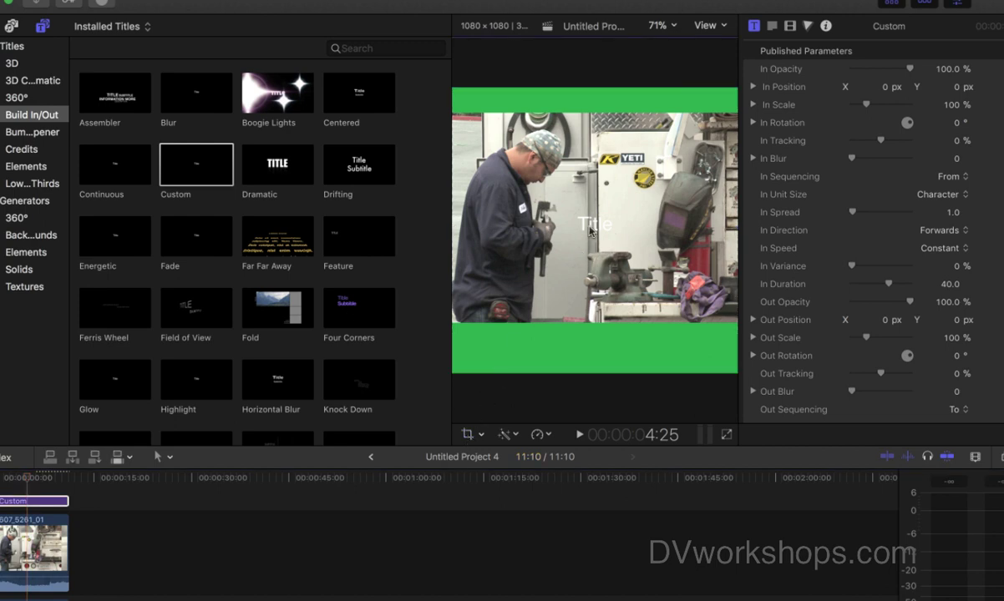
left_click_drag(594, 221, 596, 348)
double_click(596, 348)
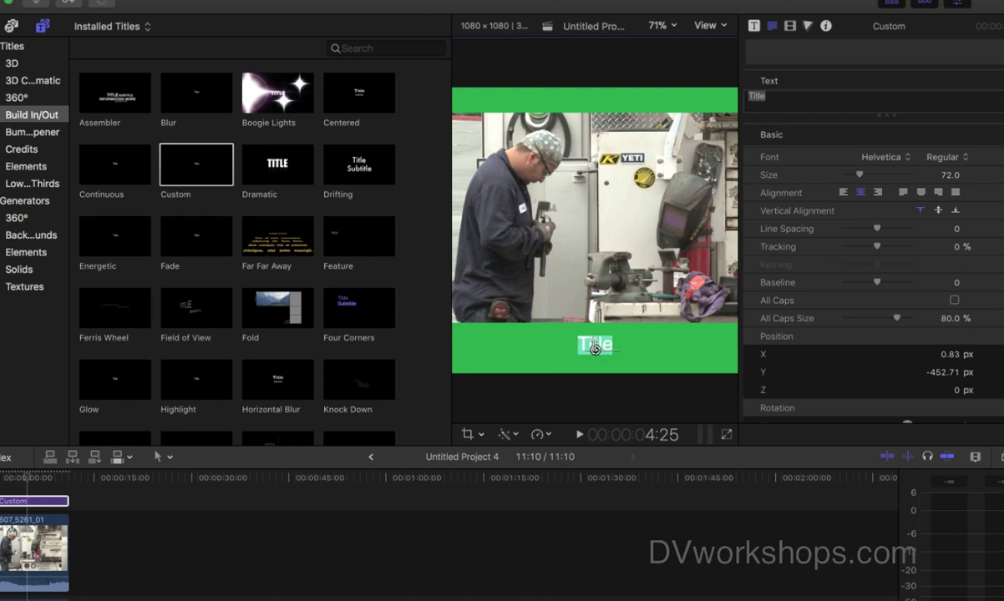
type("More Fa")
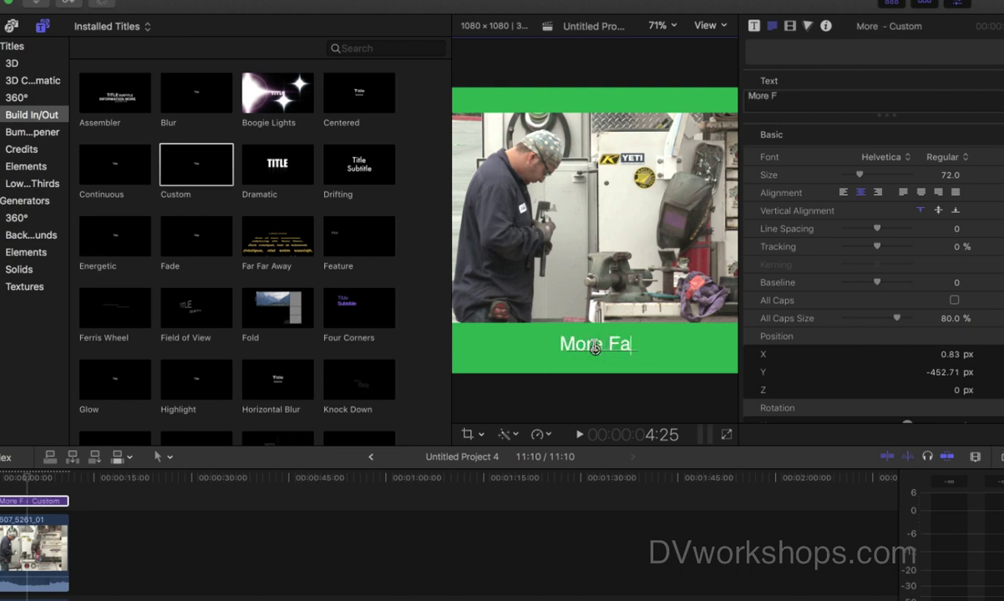
type("cebook V")
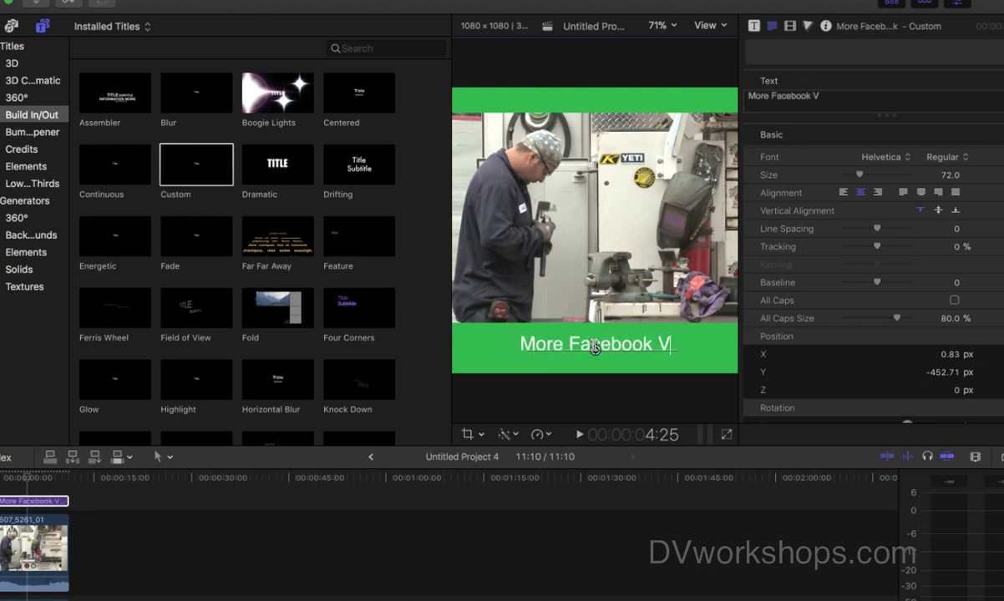
type("iews")
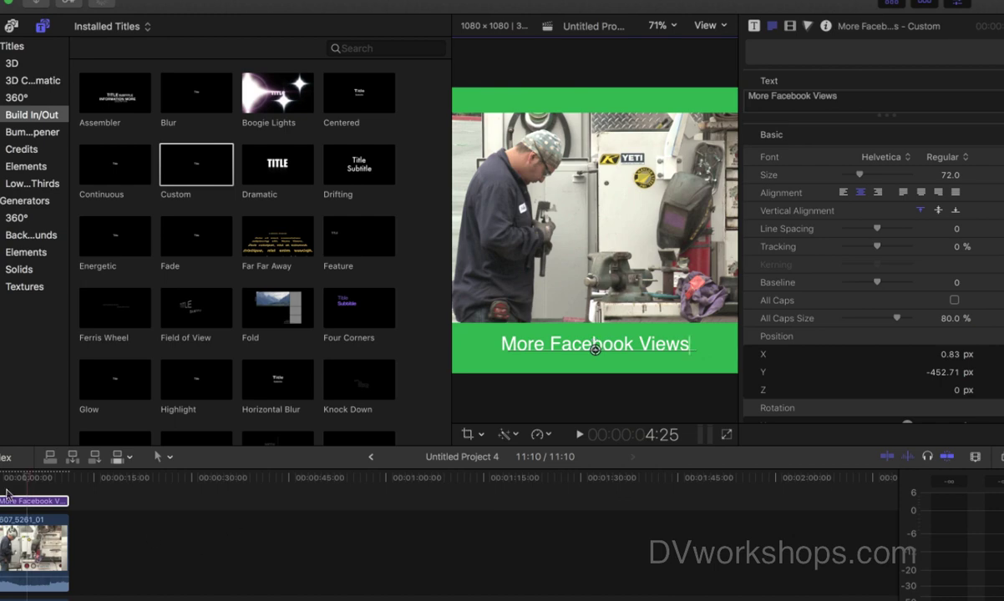
key("Escape")
key("space")
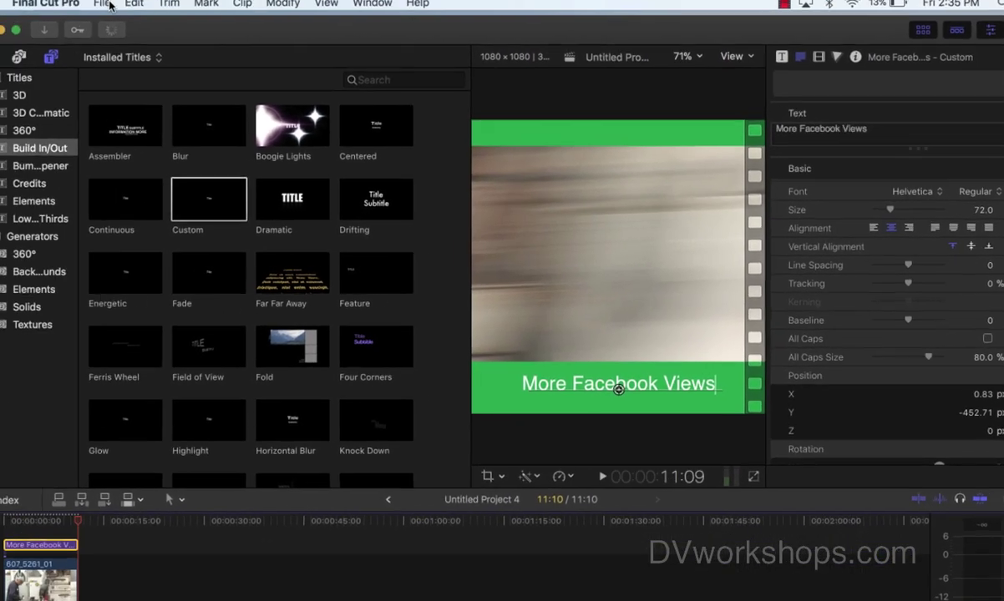
Set up a new project with a Custom 1080×1080 format at 30p.
left_click(128, 8)
mouse_move(134, 27)
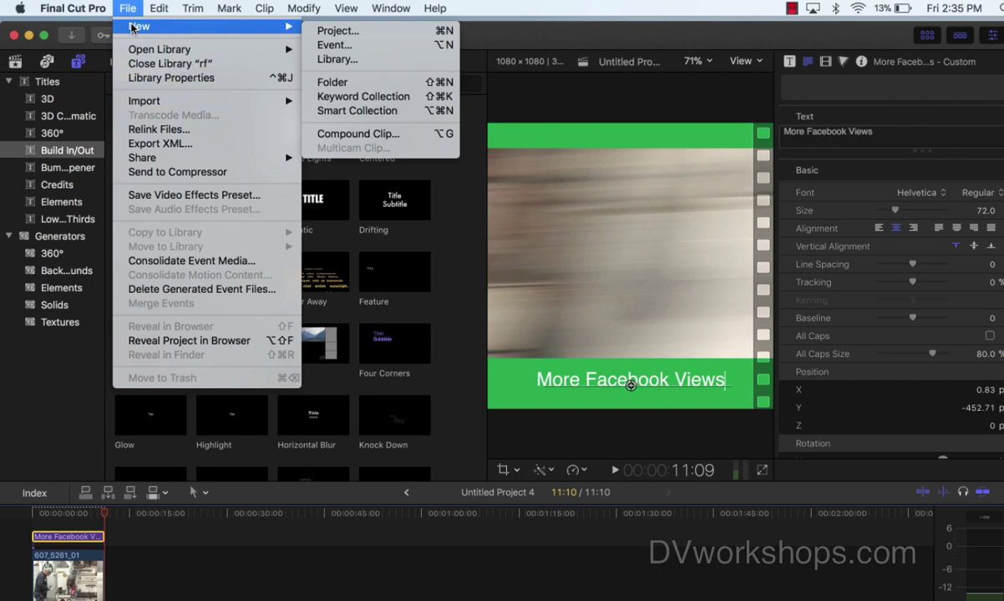
left_click(334, 30)
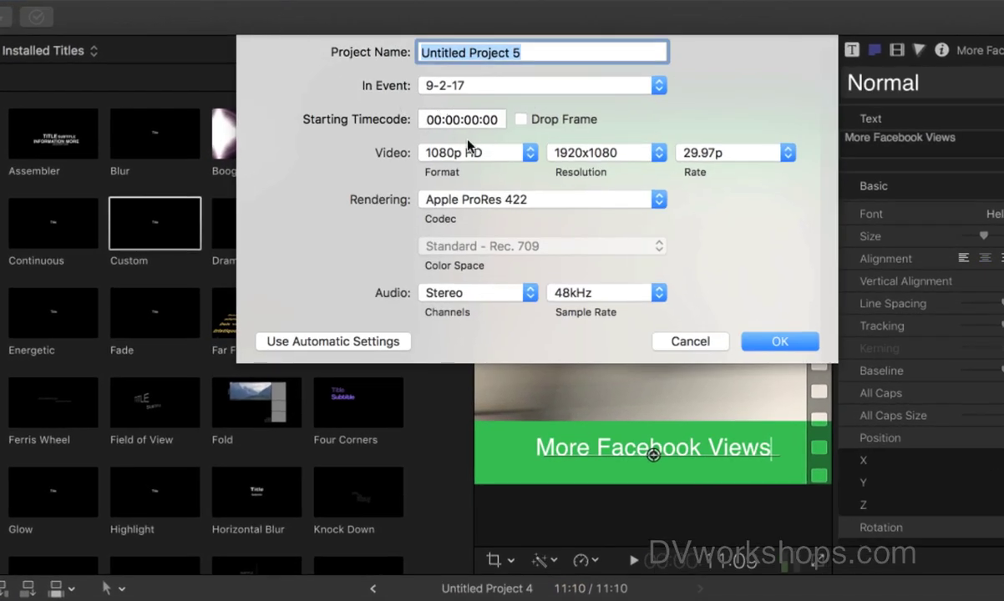
left_click(447, 152)
left_click(447, 316)
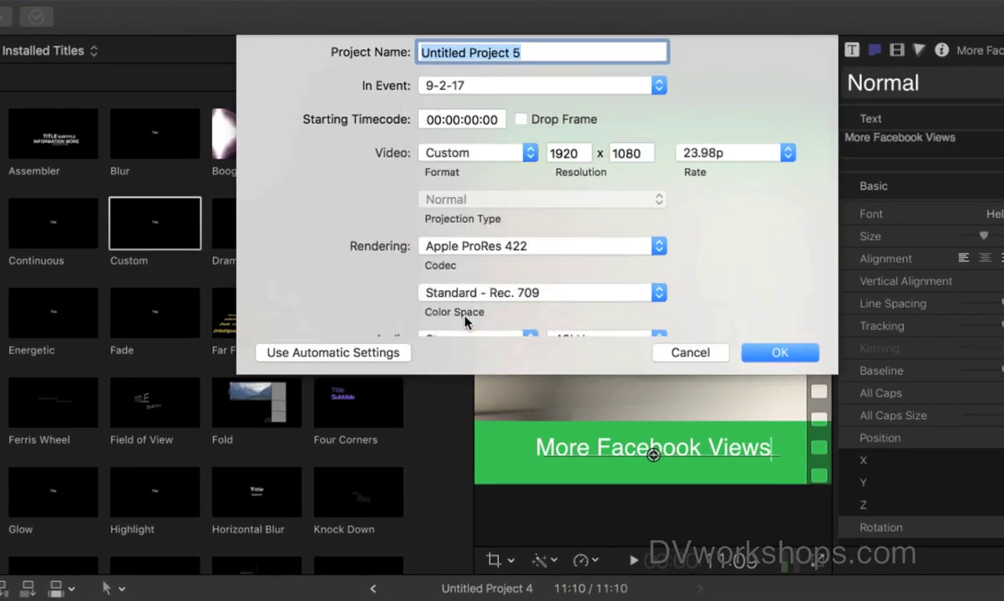
key("Tab")
type("1080")
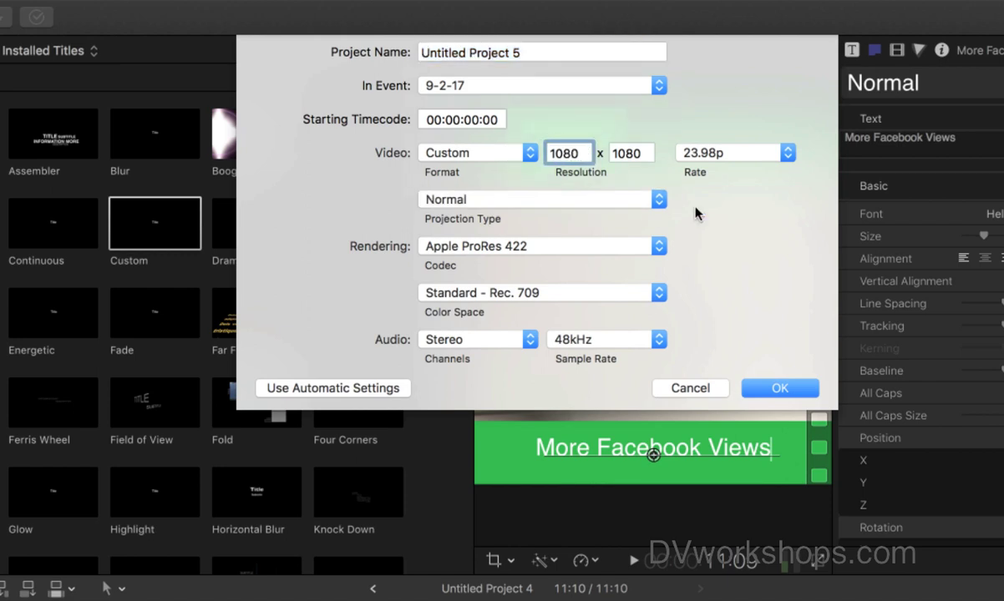
left_click(749, 154)
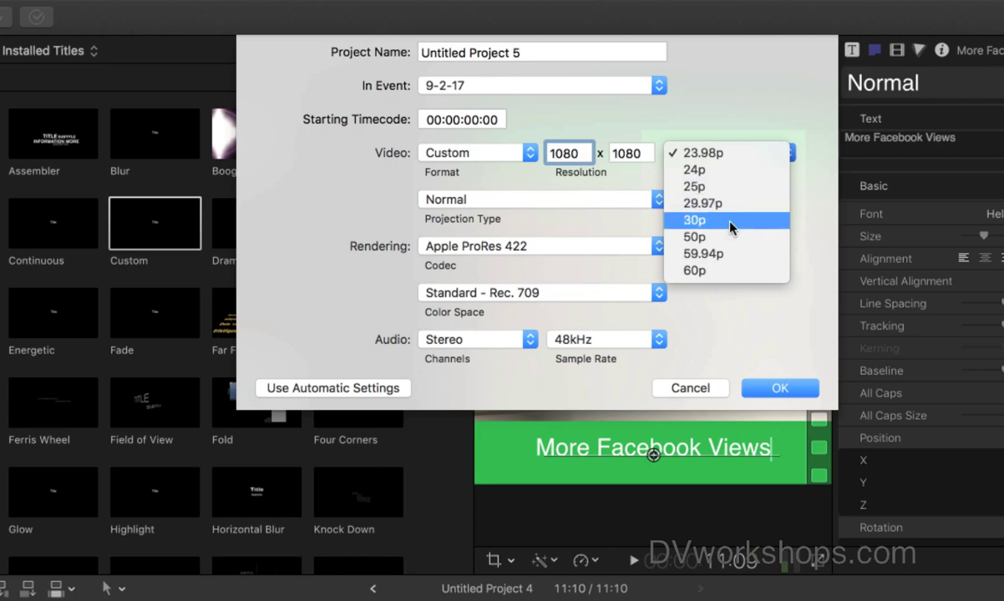
left_click(686, 219)
Create the project, add clip 607_5382_01, and set its Spatial Conform to Fill.
left_click(769, 389)
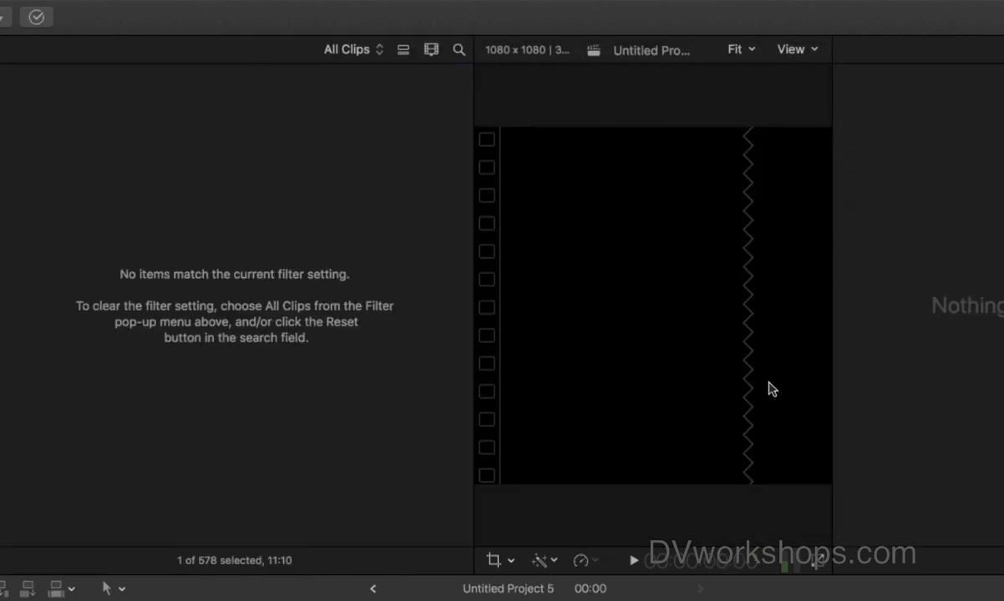
left_click(271, 336)
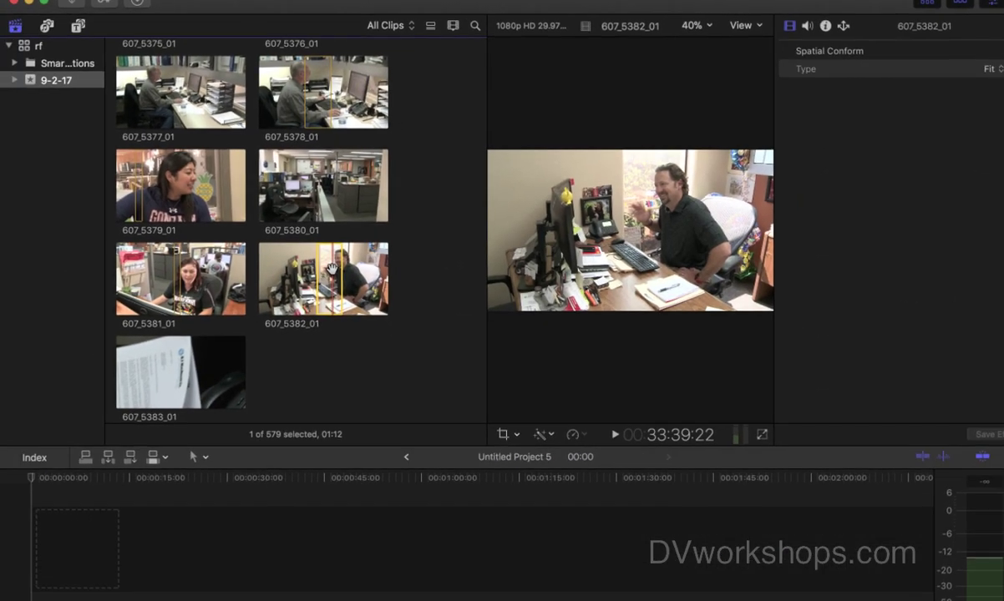
left_click_drag(332, 269, 36, 558)
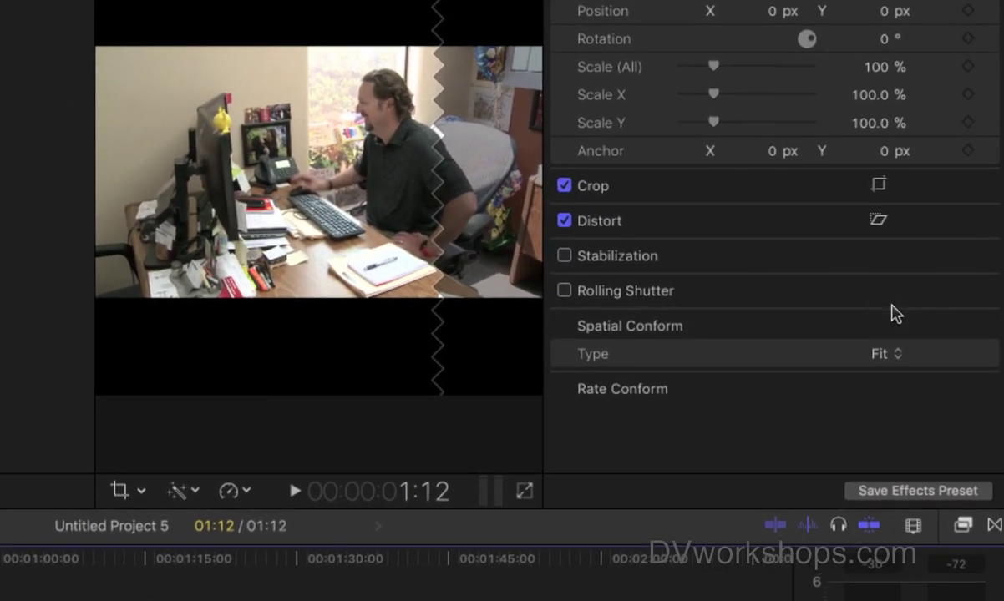
left_click(919, 352)
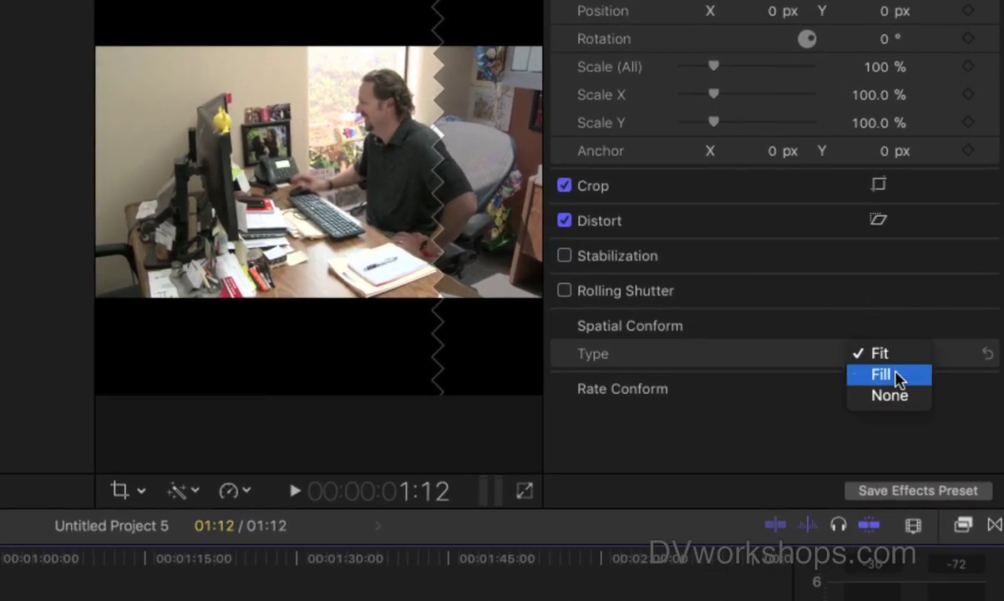
left_click(924, 374)
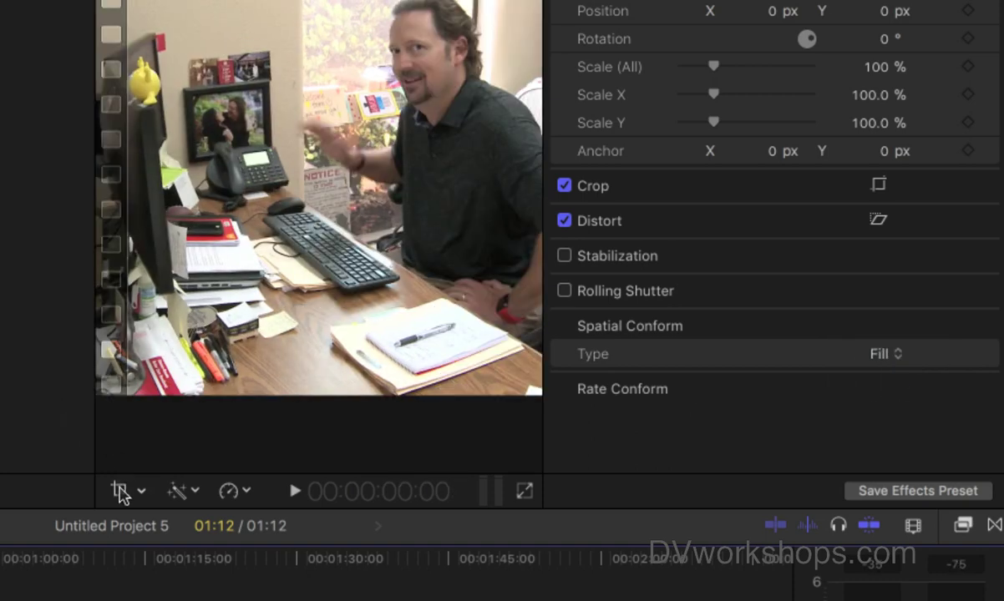
Crop the bottom and top edges off clip 607_5382_01.
left_click(119, 491)
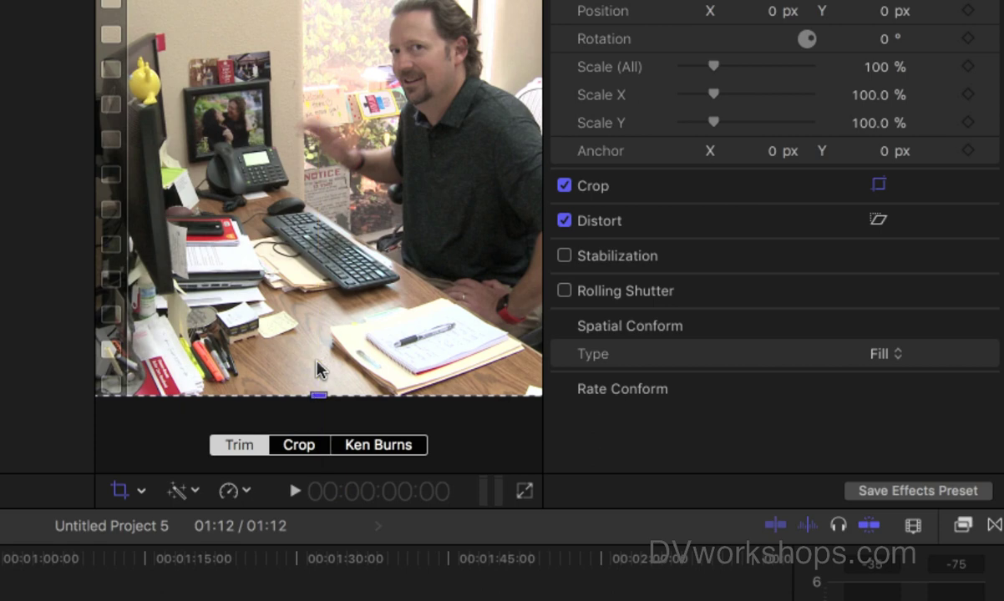
left_click_drag(318, 395, 318, 326)
left_click_drag(318, 1, 318, 1)
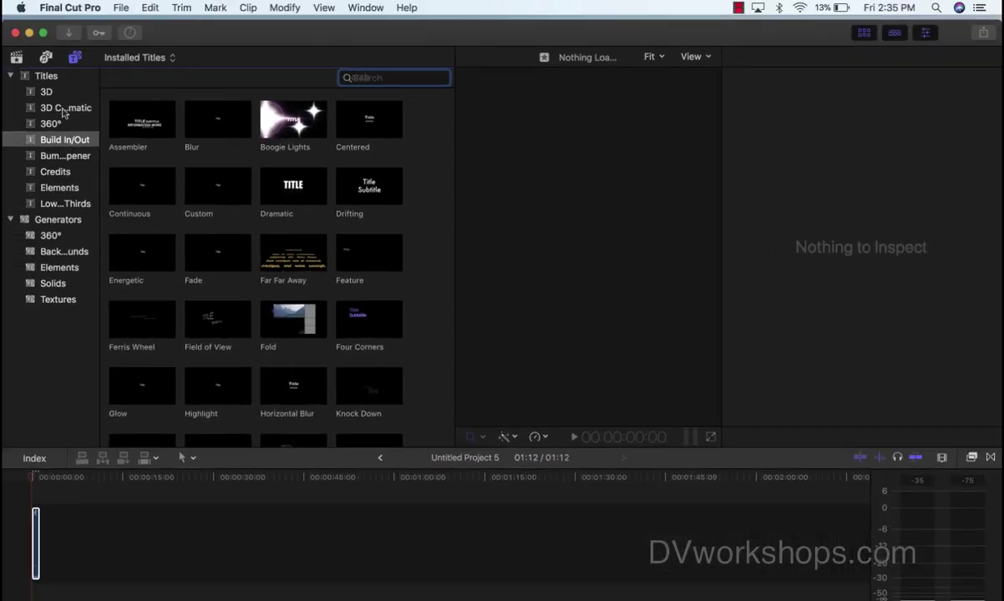
Add the blue Vivid solid from the Solids generators beneath the clip in the timeline.
left_click(34, 286)
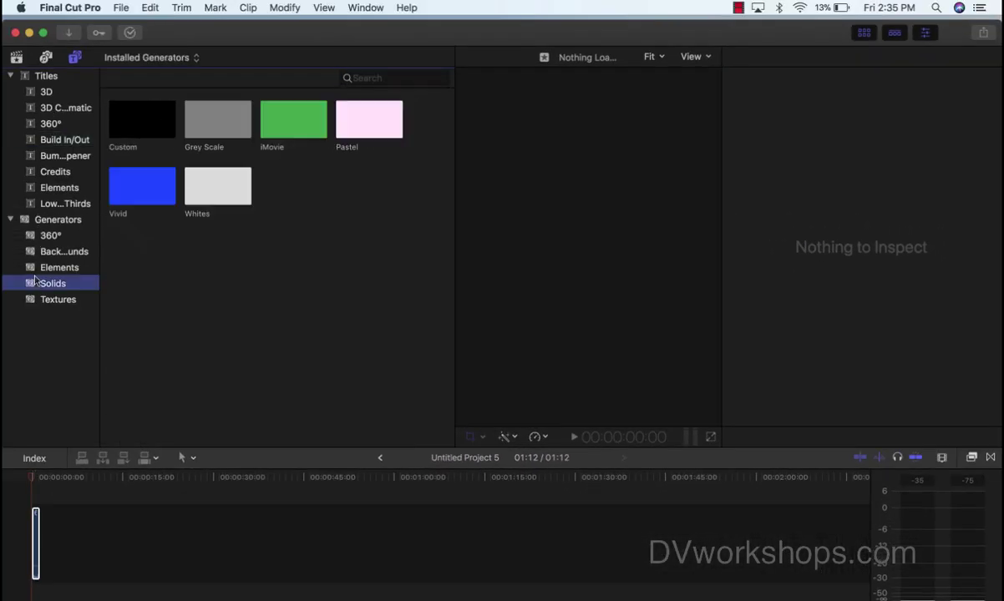
left_click_drag(127, 181, 50, 499)
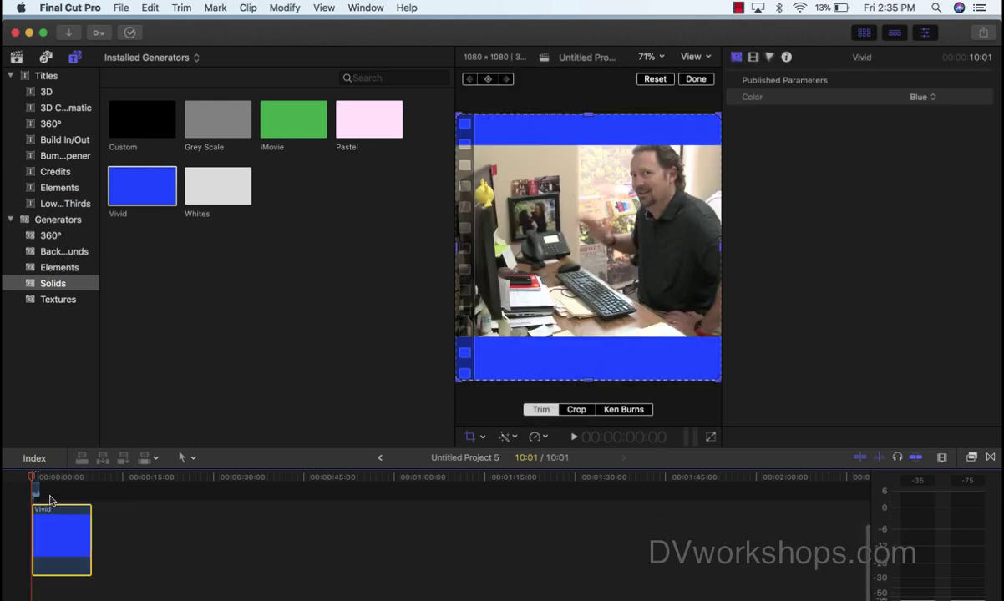